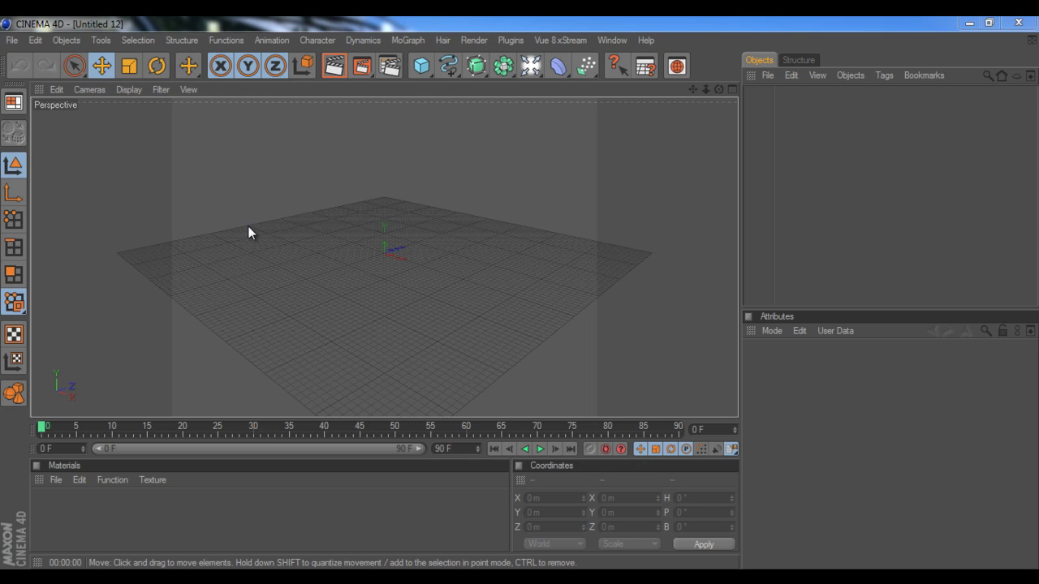
# - Open the Launch Pad.c4d scene and orbit the Perspective view around the launcher
pyautogui.click(13, 42)
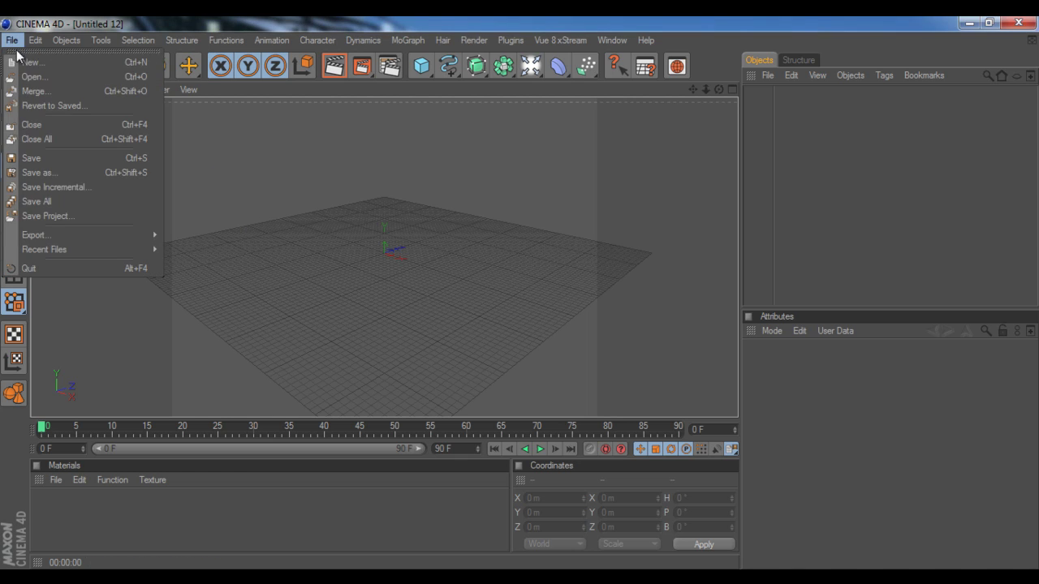
pyautogui.click(31, 77)
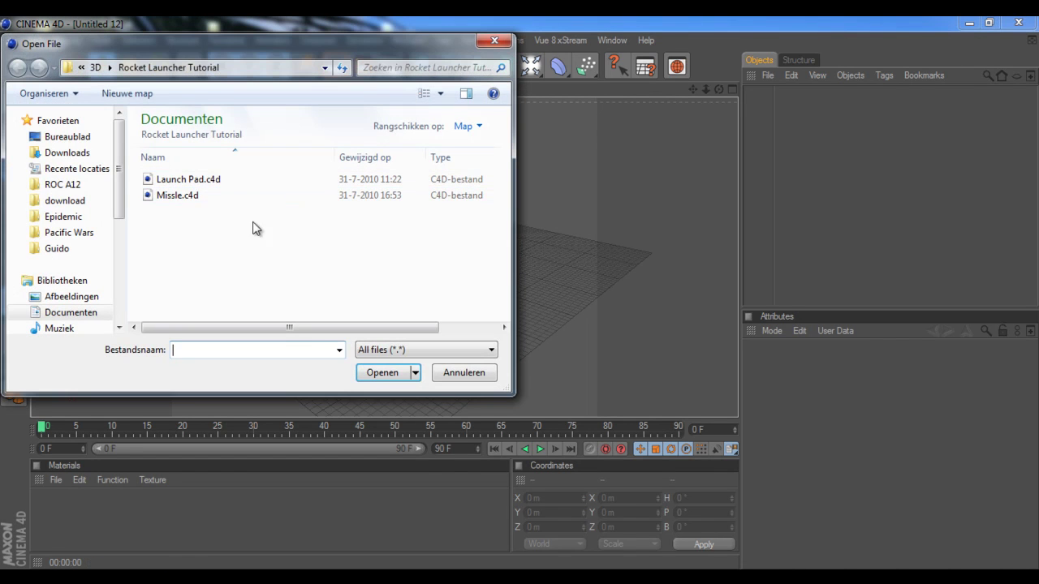
pyautogui.click(197, 181)
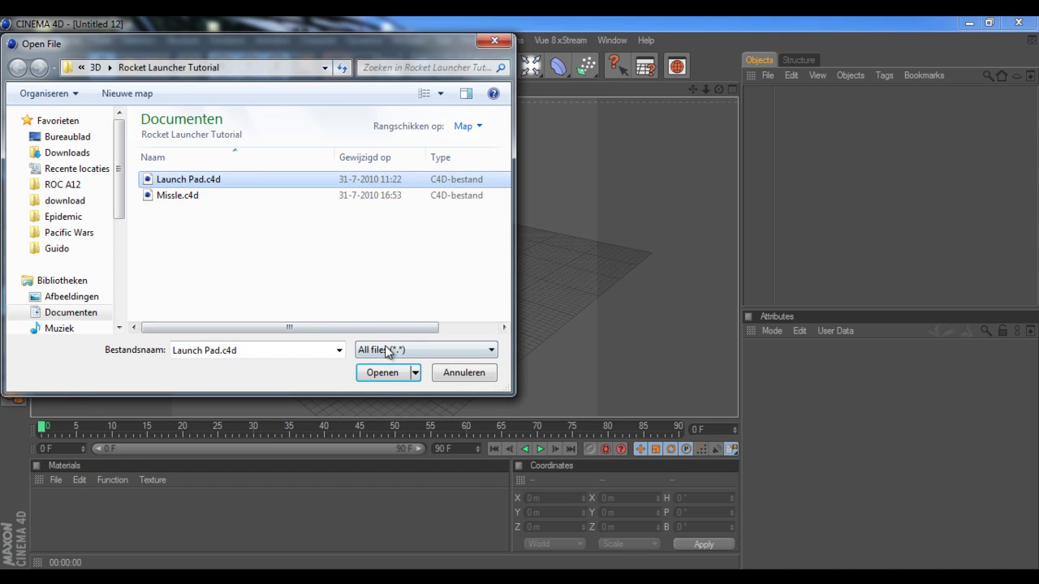
pyautogui.click(382, 374)
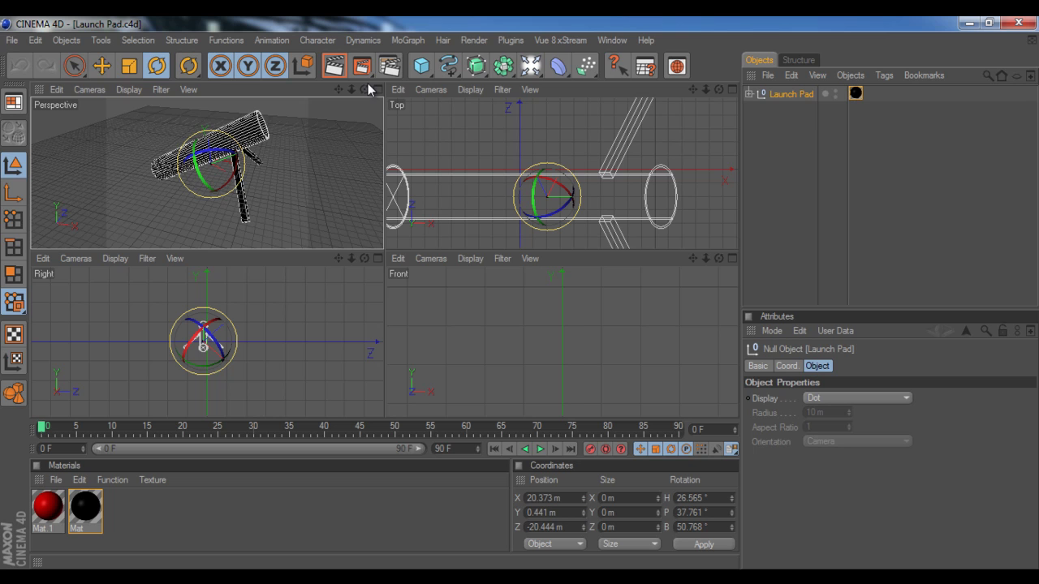
pyautogui.moveTo(363, 87); pyautogui.dragTo(384, 248)
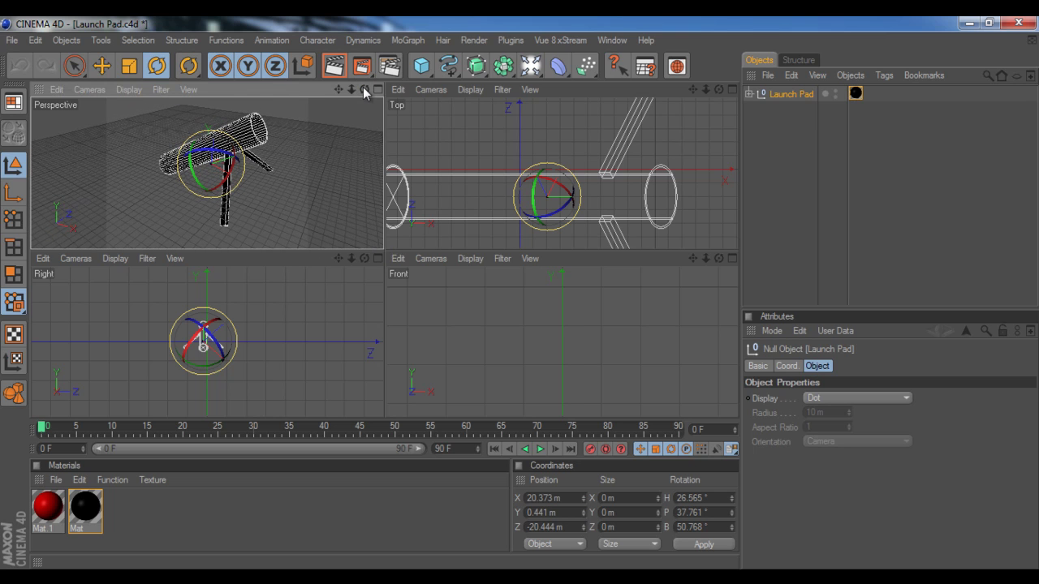
# - Merge the Missle.c4d file into the Launch Pad scene
pyautogui.click(12, 40)
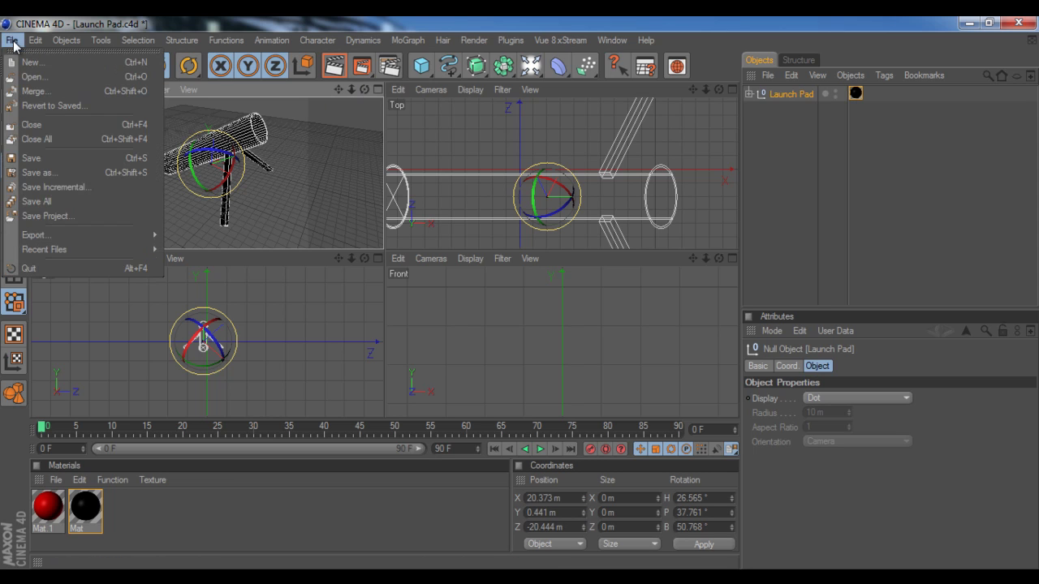
pyautogui.click(24, 94)
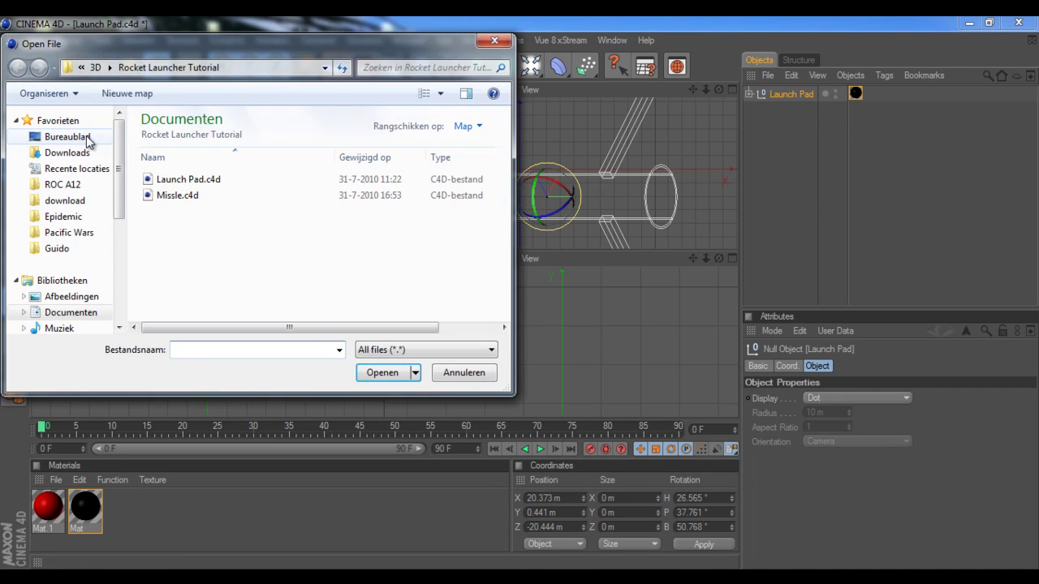
pyautogui.doubleClick(166, 197)
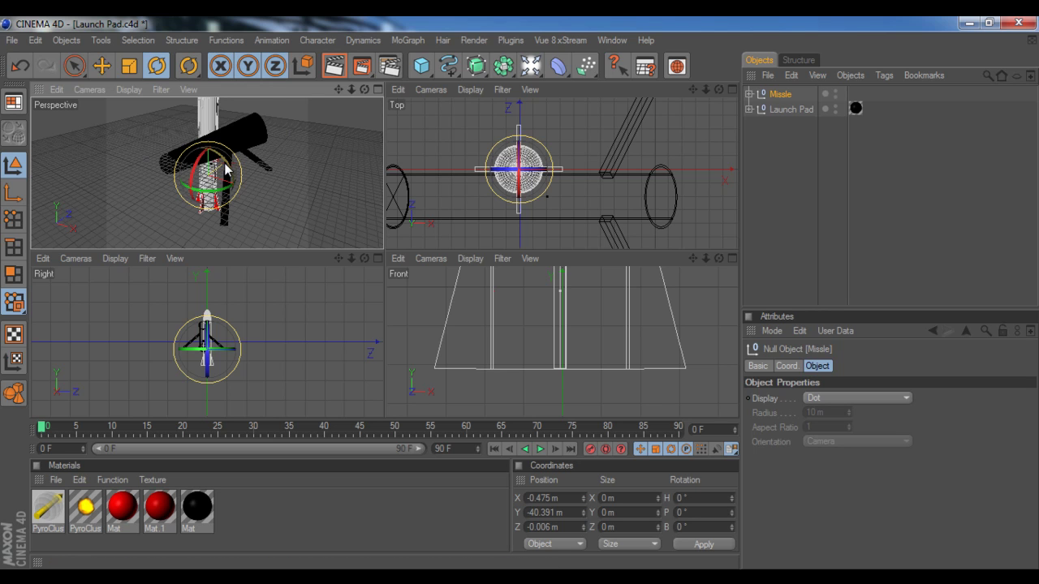
# - Bank the missile to 60° and maximise the Front view framed on the missile
pyautogui.moveTo(229, 169); pyautogui.dragTo(238, 196)
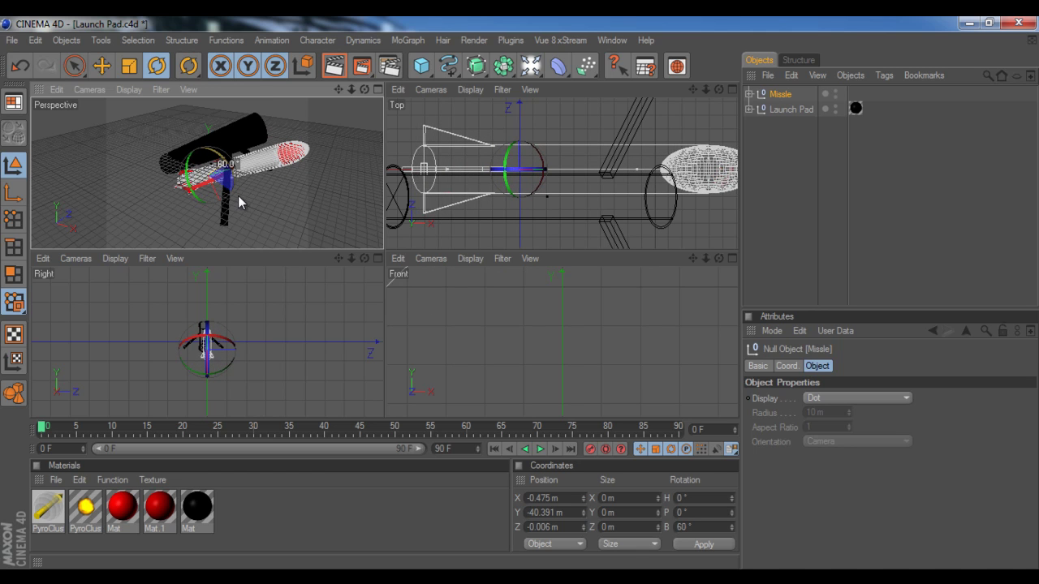
pyautogui.middleClick(527, 304)
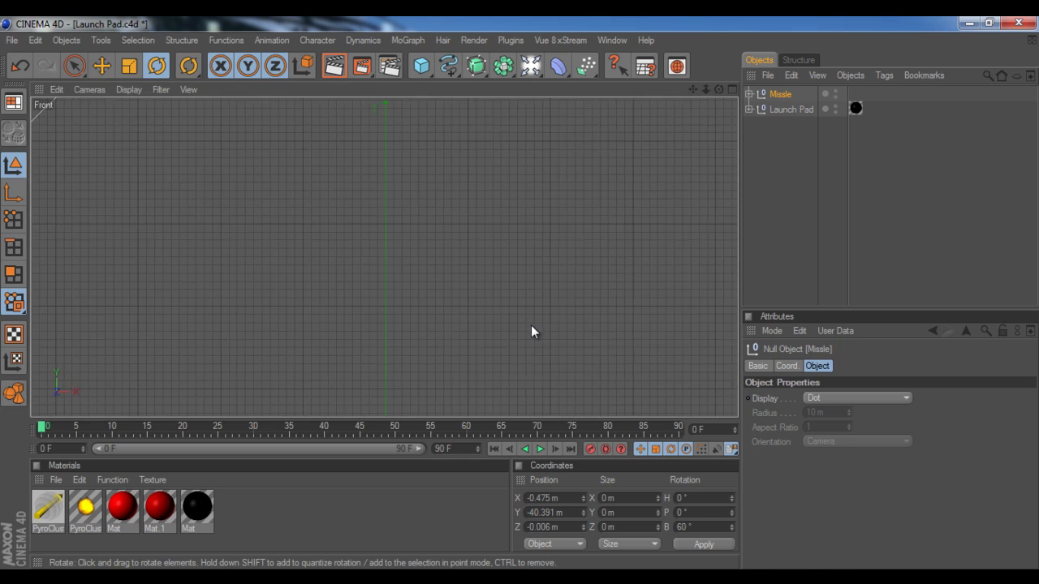
pyautogui.scroll(5, 531, 325)
pyautogui.scroll(-3, 493, 321)
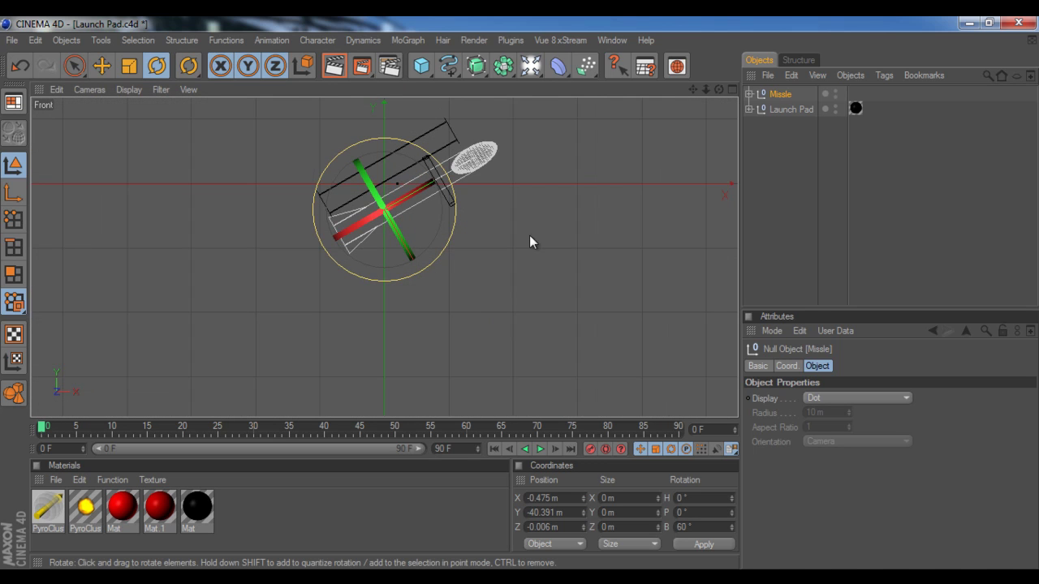
pyautogui.keyDown('alt'); pyautogui.moveTo(525, 236); pyautogui.dragTo(524, 301, button='middle'); pyautogui.keyUp('alt')
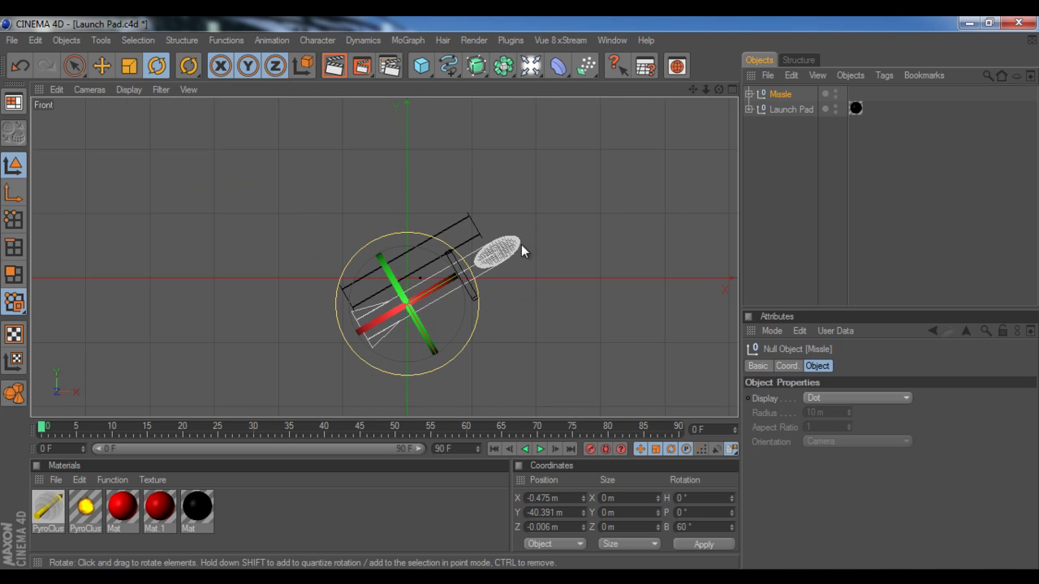
pyautogui.scroll(3, 457, 238)
pyautogui.scroll(1, 454, 233)
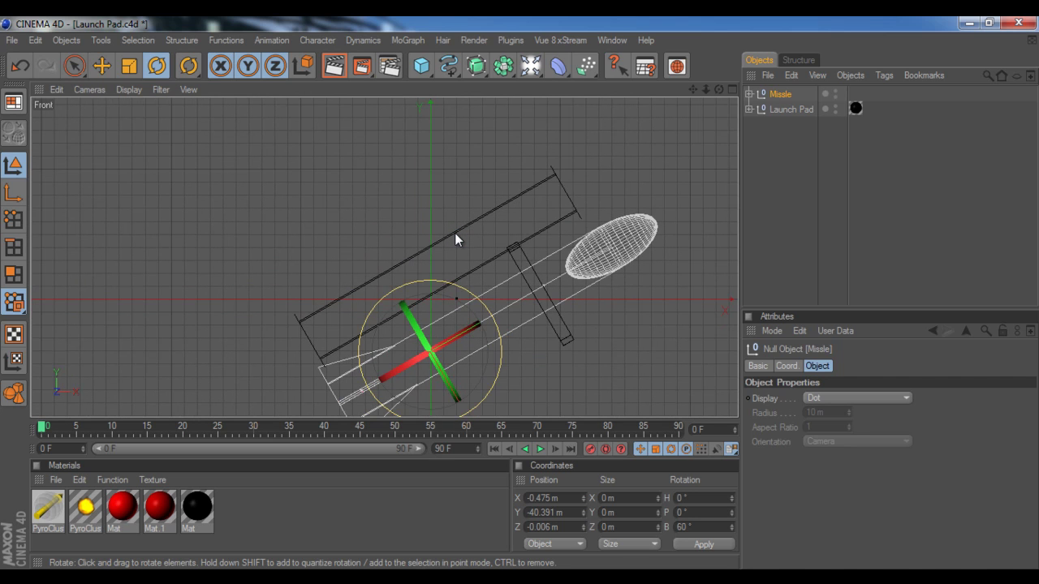
# - Slide the missile up-left along its X axis into the launch tube
pyautogui.press('e')
pyautogui.moveTo(444, 381); pyautogui.dragTo(519, 293)
pyautogui.press('t')
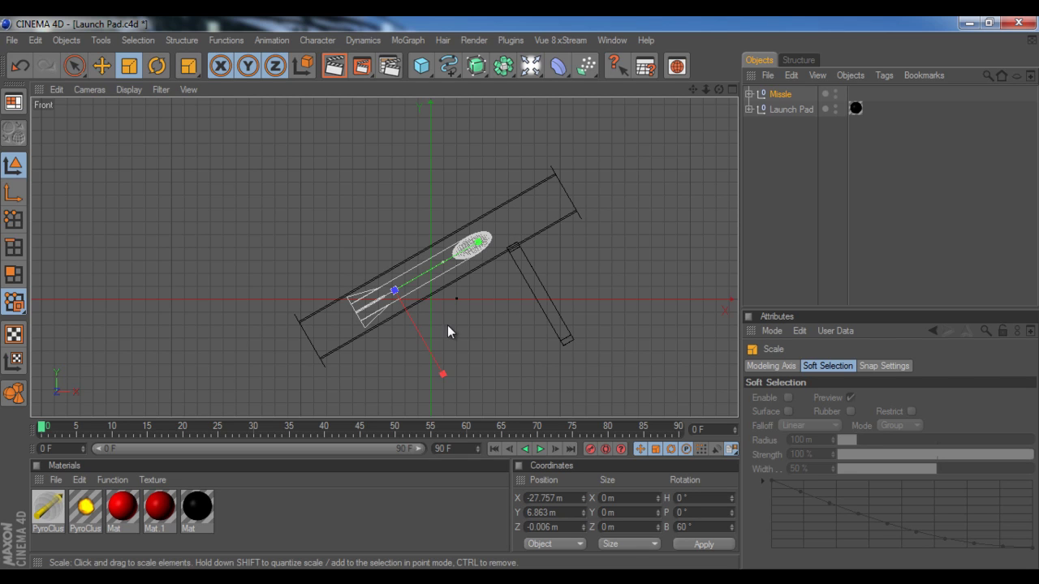
# - Move the missile down the tube to X -41.399 m, Y -1.938 m, scrubbing to check
pyautogui.press('e')
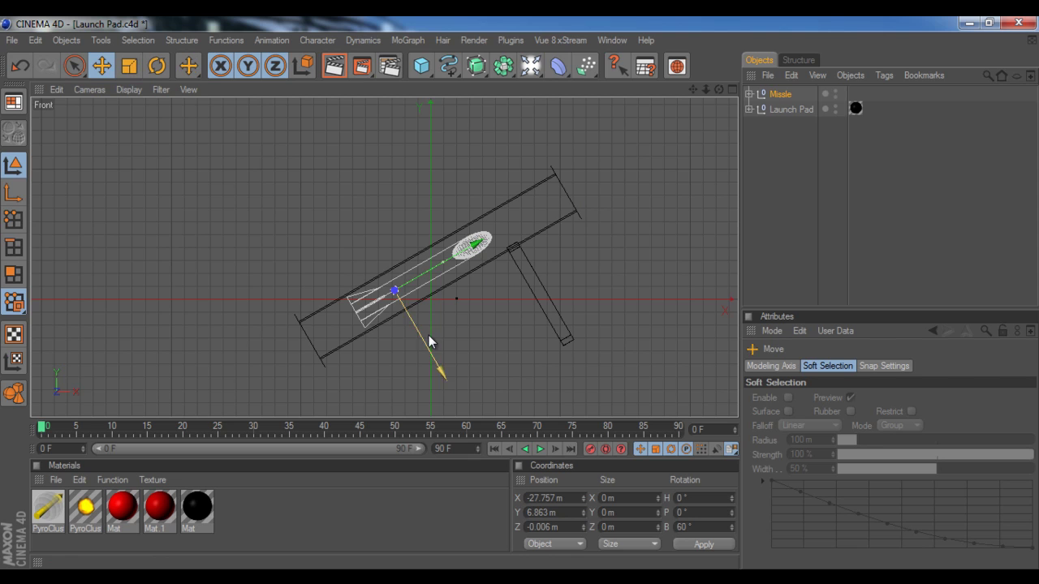
pyautogui.moveTo(436, 364); pyautogui.dragTo(521, 293)
pyautogui.hotkey('ctrl', 'z')
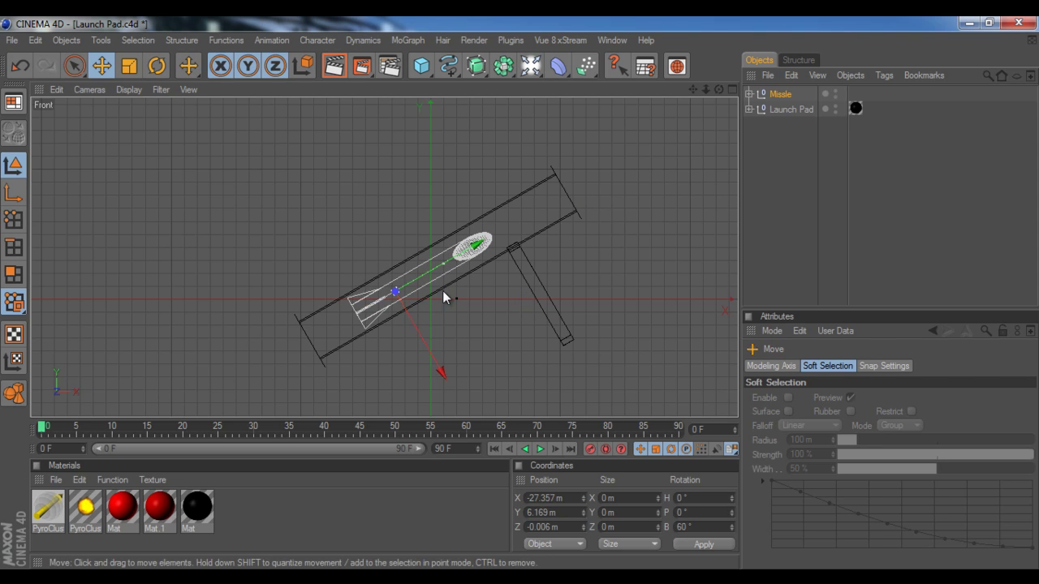
pyautogui.moveTo(45, 428)
pyautogui.mouseDown()
pyautogui.moveTo(97, 431)
pyautogui.moveTo(33, 445)
pyautogui.mouseUp()
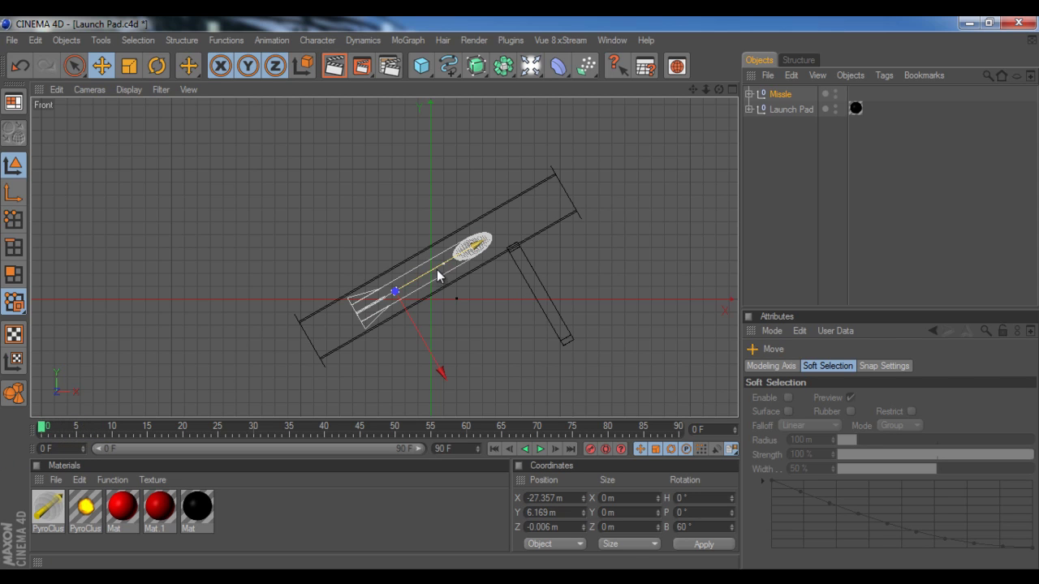
pyautogui.moveTo(441, 276); pyautogui.dragTo(519, 293)
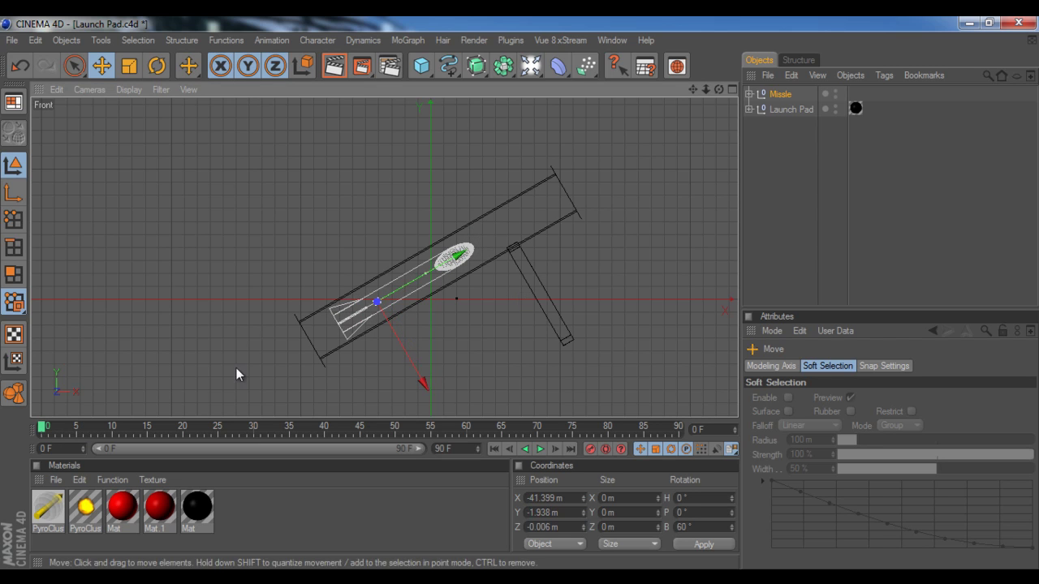
pyautogui.moveTo(61, 433); pyautogui.dragTo(20, 436)
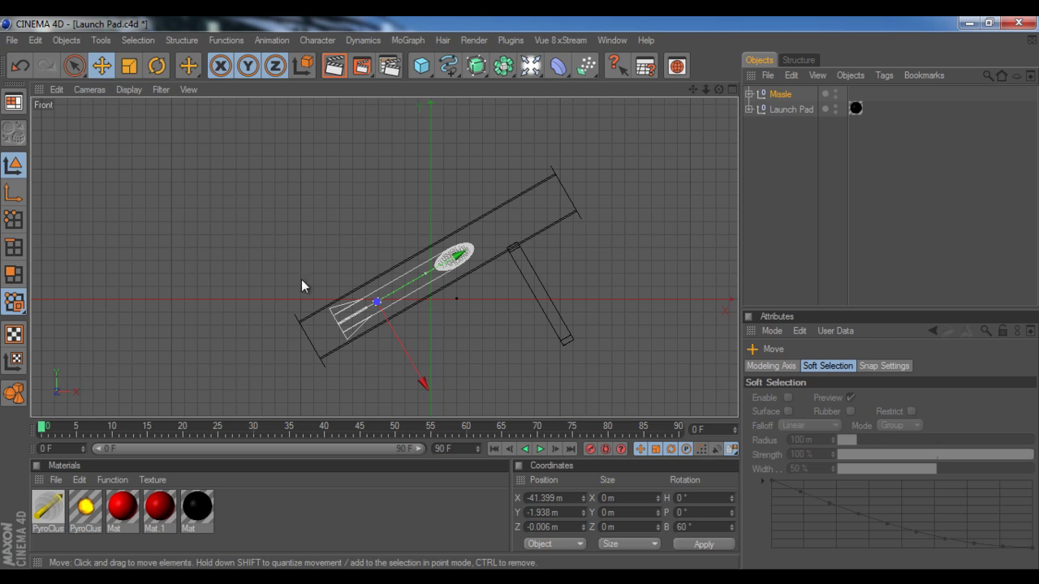
# - Scrub to frame 2 and return to the four-view layout to preview particle emission
pyautogui.click(46, 434)
pyautogui.moveTo(46, 436); pyautogui.dragTo(110, 454)
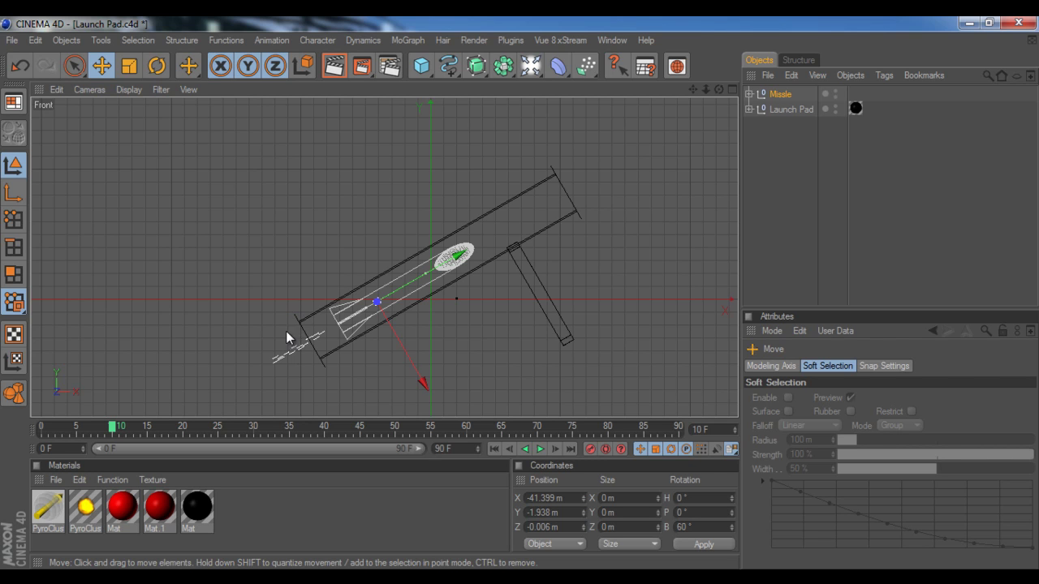
pyautogui.middleClick(259, 331)
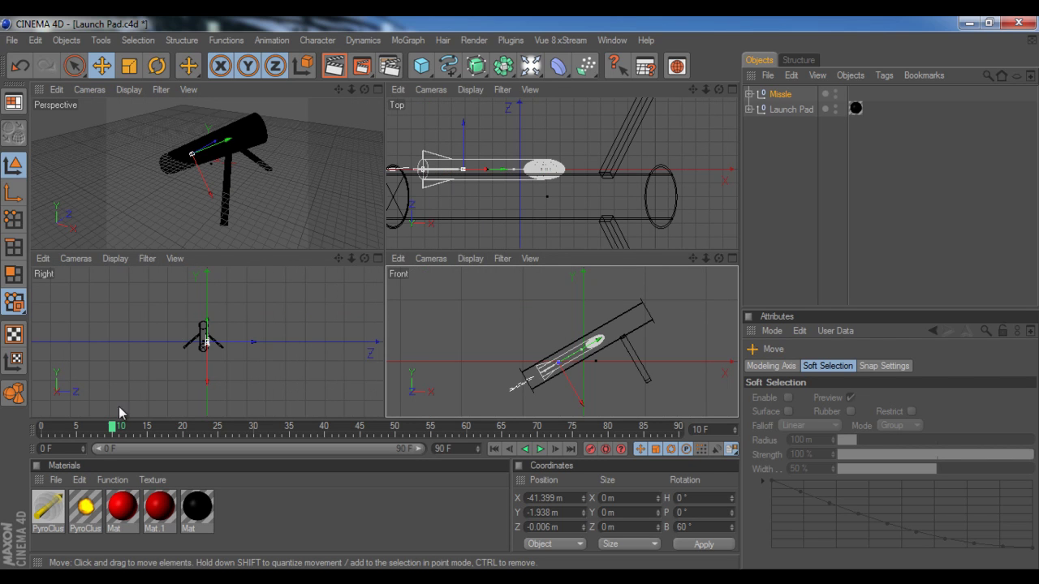
pyautogui.moveTo(120, 428); pyautogui.dragTo(170, 432)
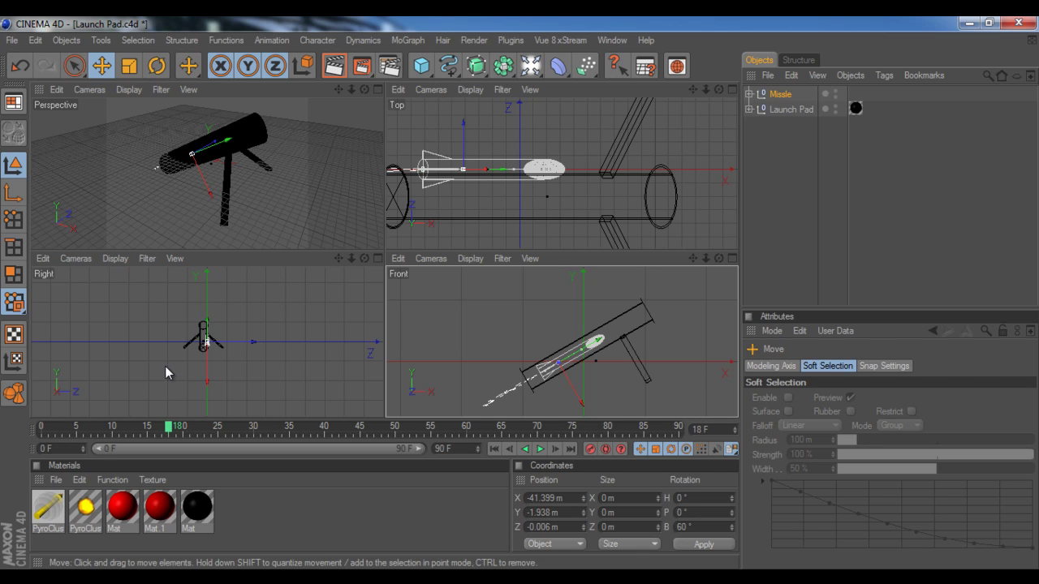
# - Test-render the Right and Front views, stop the renders, and rewind to frame 0
pyautogui.hotkey('ctrl', 'r')
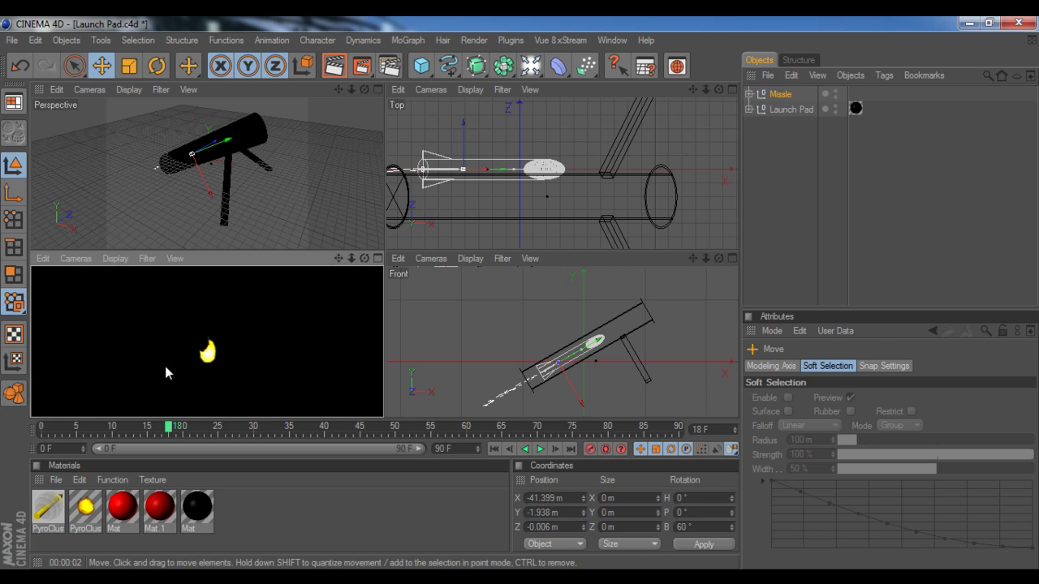
pyautogui.hotkey('ctrl', 'r')
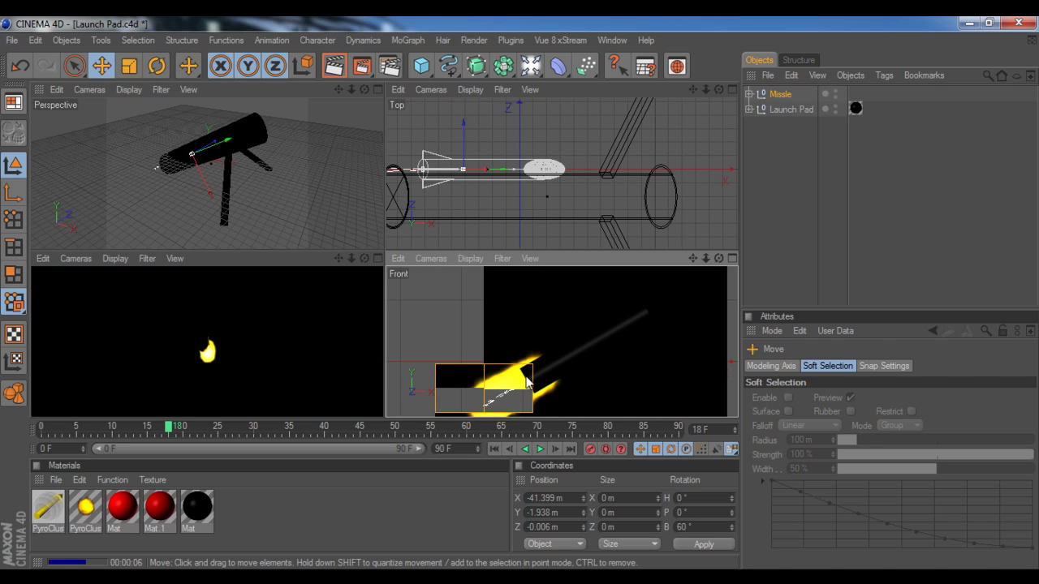
pyautogui.click(485, 355)
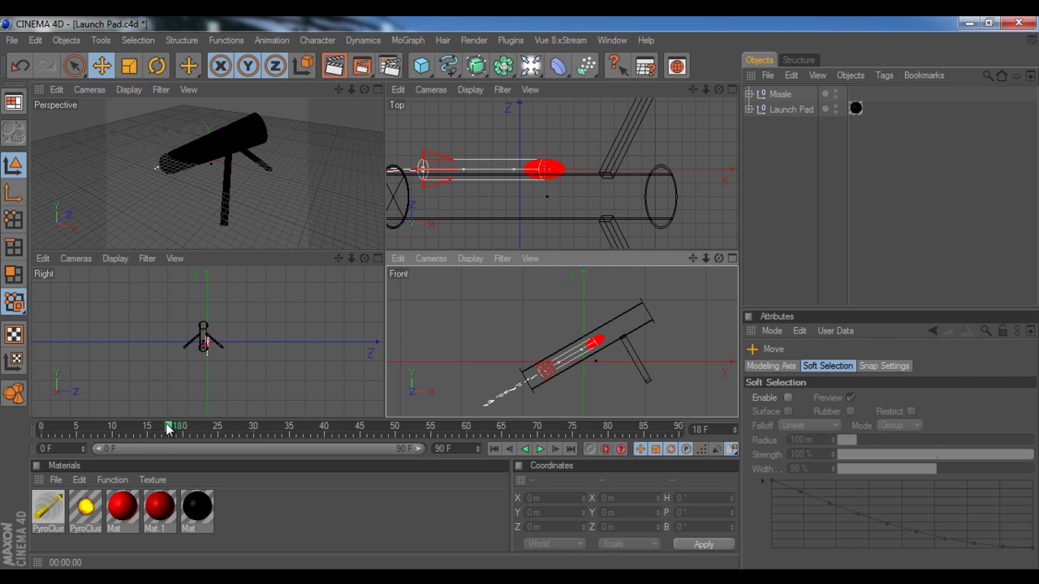
pyautogui.moveTo(167, 429); pyautogui.dragTo(3, 444)
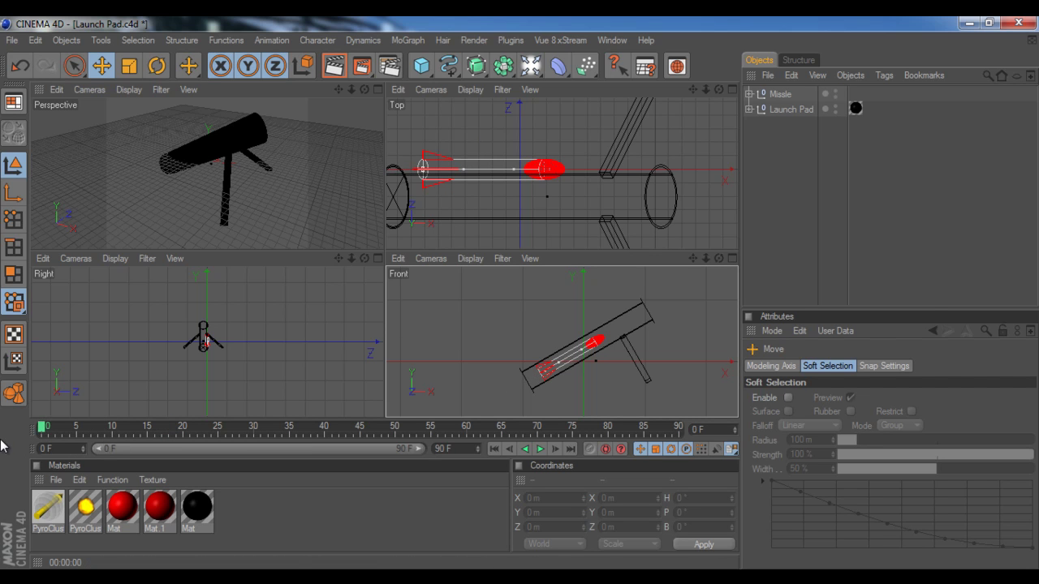
# - Add a Deflector from the particle modifiers and rotate its heading to -90°
pyautogui.click(586, 69)
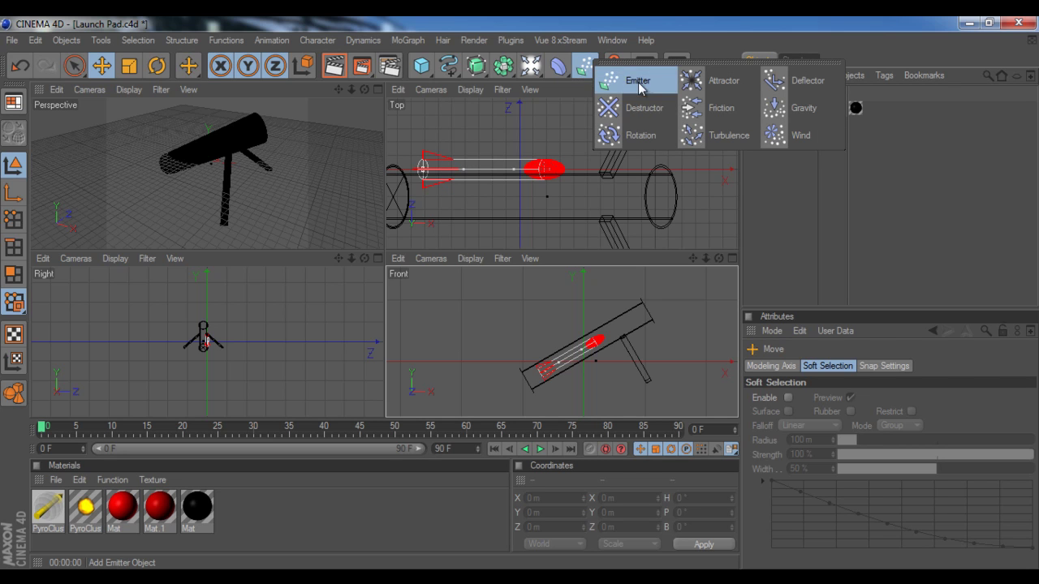
pyautogui.click(799, 81)
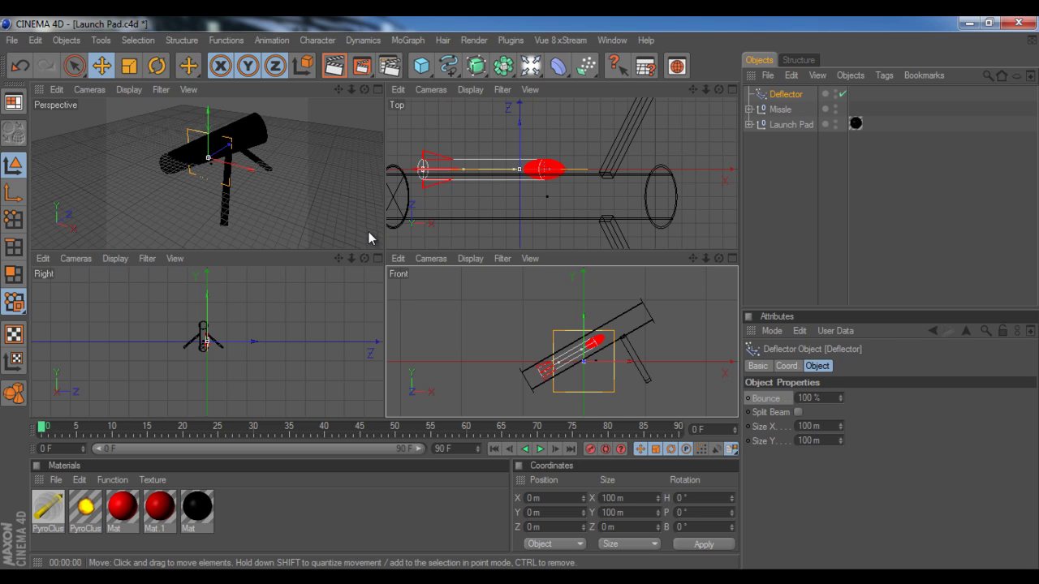
pyautogui.press('r')
pyautogui.moveTo(204, 168); pyautogui.dragTo(136, 159)
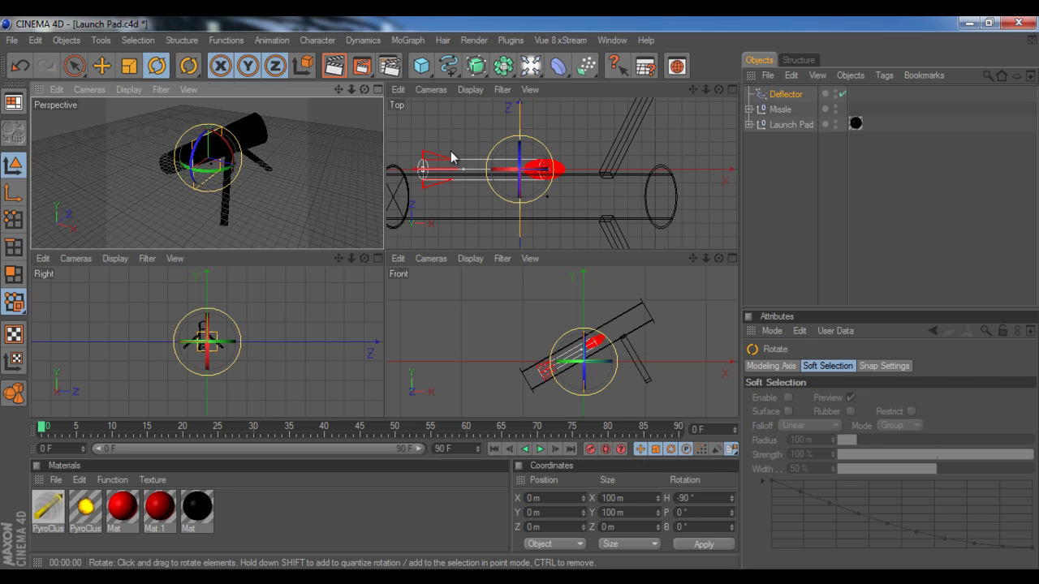
# - Push the Missle deeper into the tube to Z -20.217 m and reframe the Front view
pyautogui.click(780, 109)
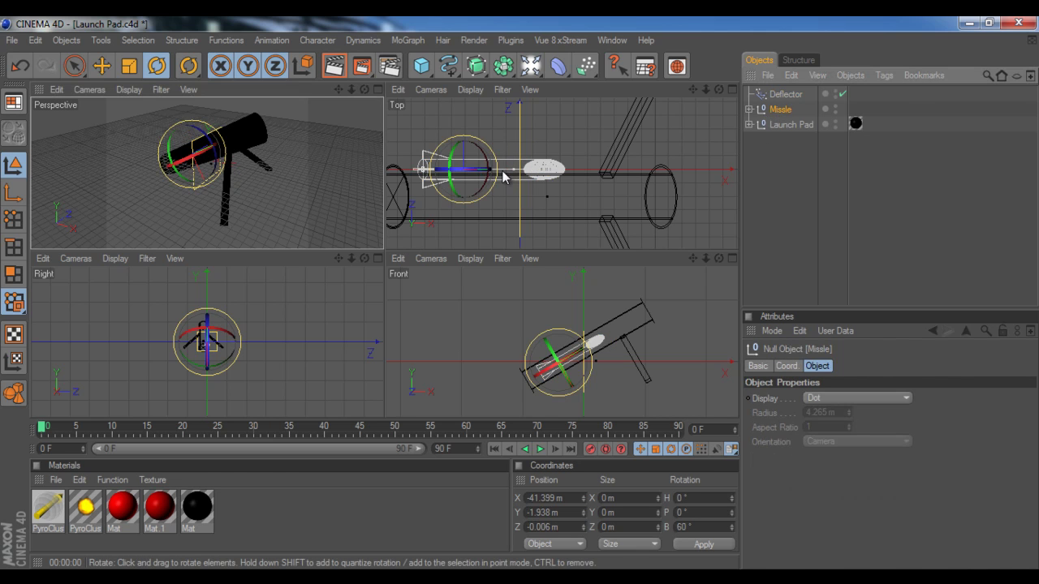
pyautogui.press('t')
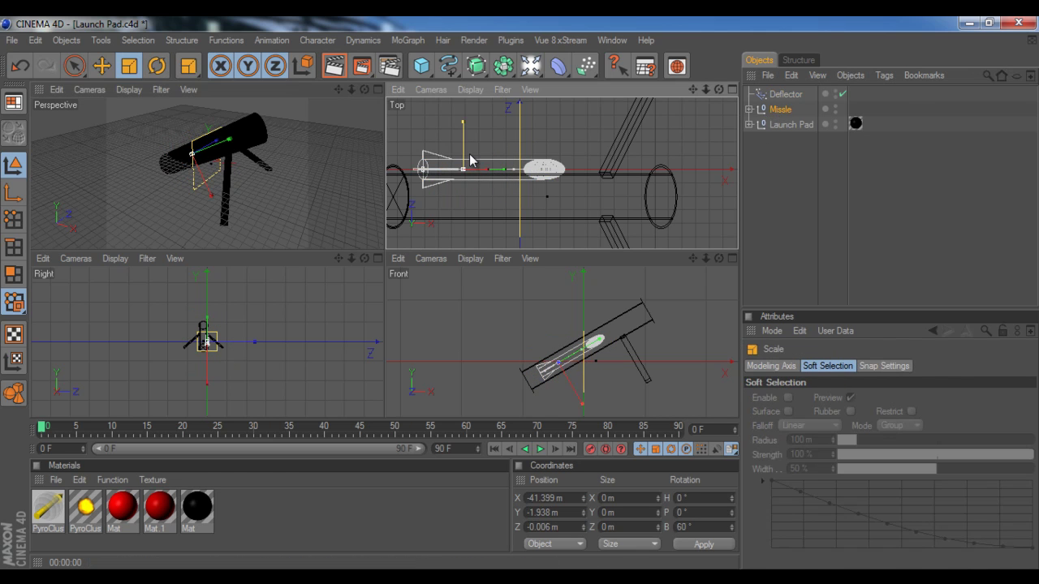
pyautogui.press('e')
pyautogui.moveTo(464, 146); pyautogui.dragTo(520, 250)
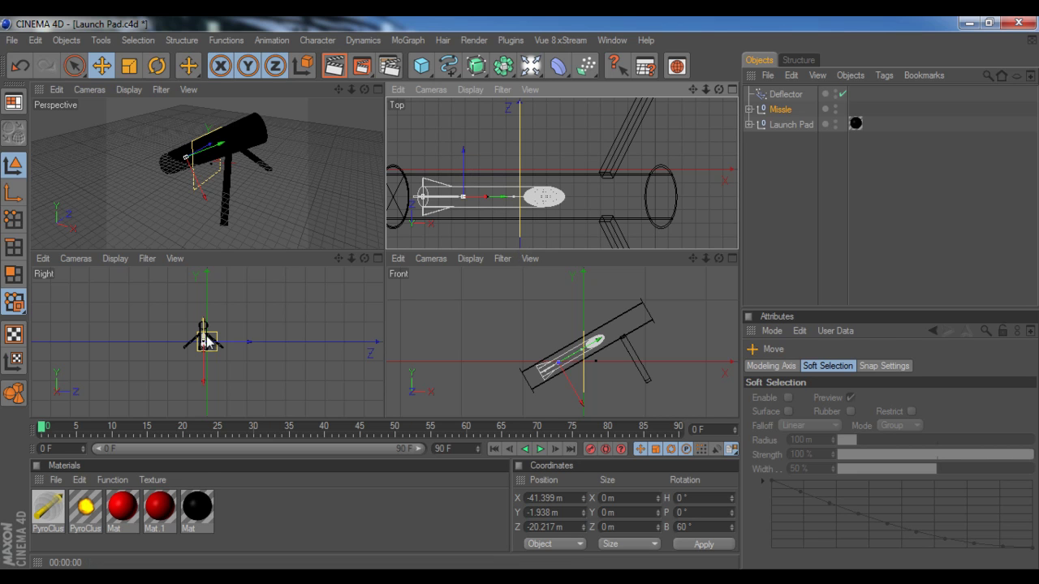
pyautogui.scroll(8, 205, 341)
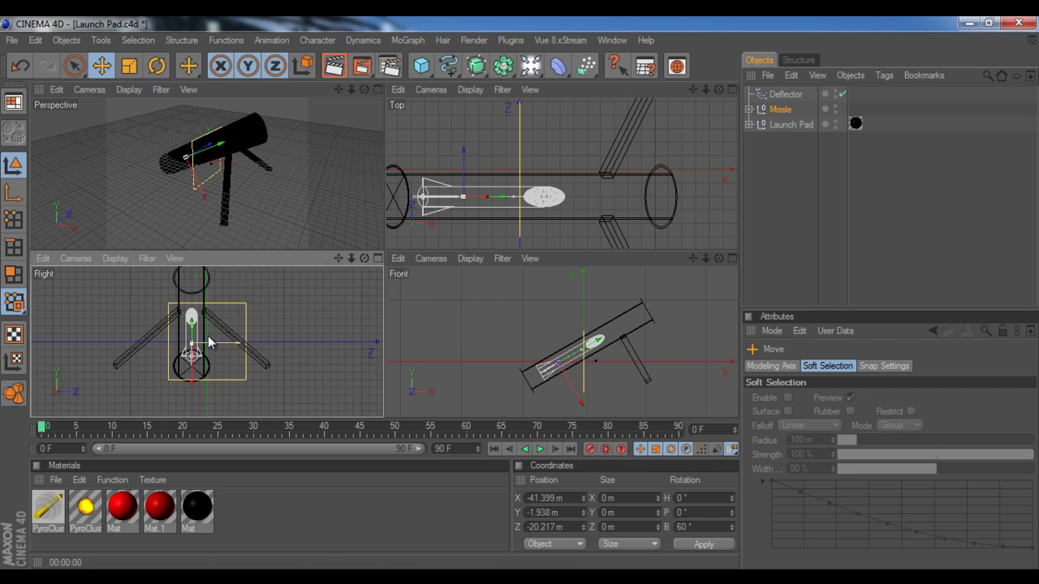
pyautogui.scroll(-1, 210, 344)
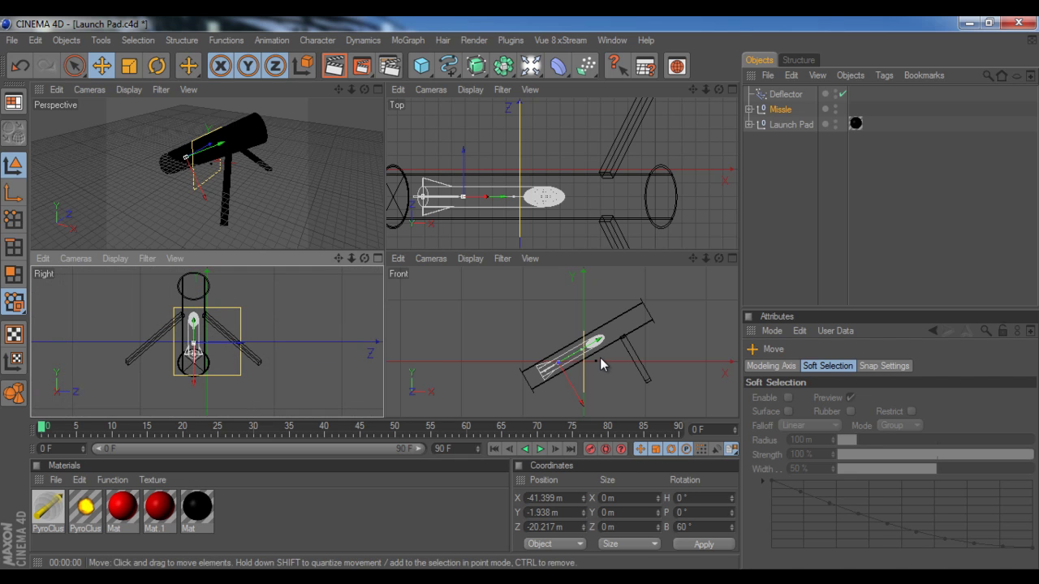
pyautogui.keyDown('alt'); pyautogui.moveTo(601, 362); pyautogui.dragTo(520, 293, button='middle'); pyautogui.keyUp('alt')
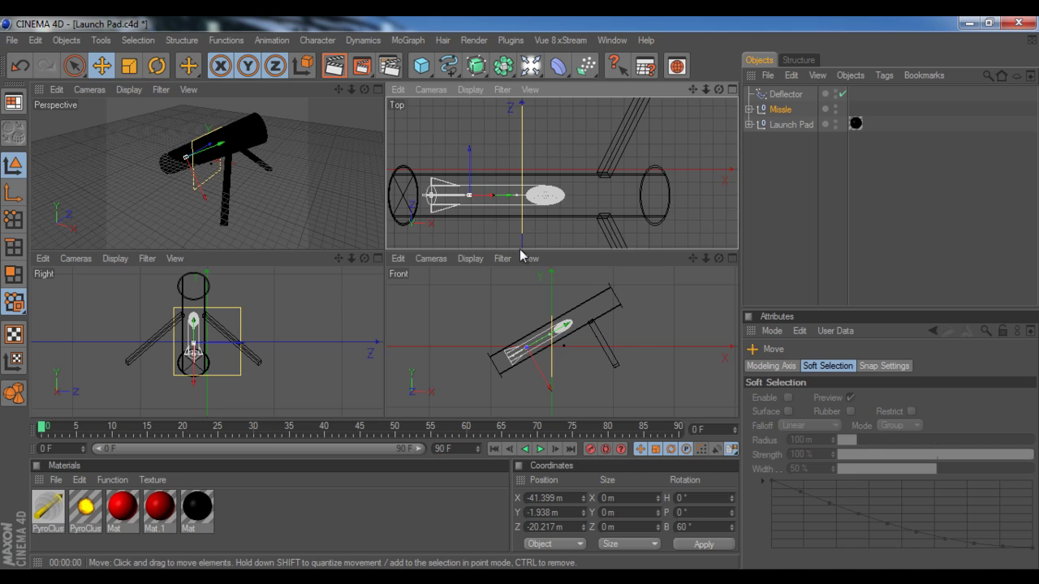
pyautogui.scroll(-3, 521, 249)
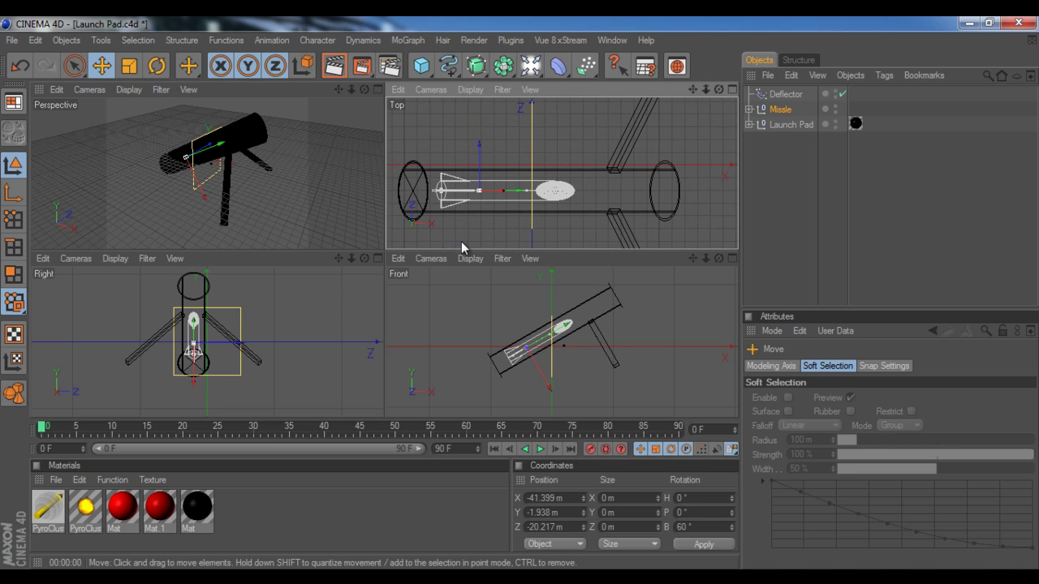
# - Tilt the Deflector to a pitch of 30.075°
pyautogui.click(783, 94)
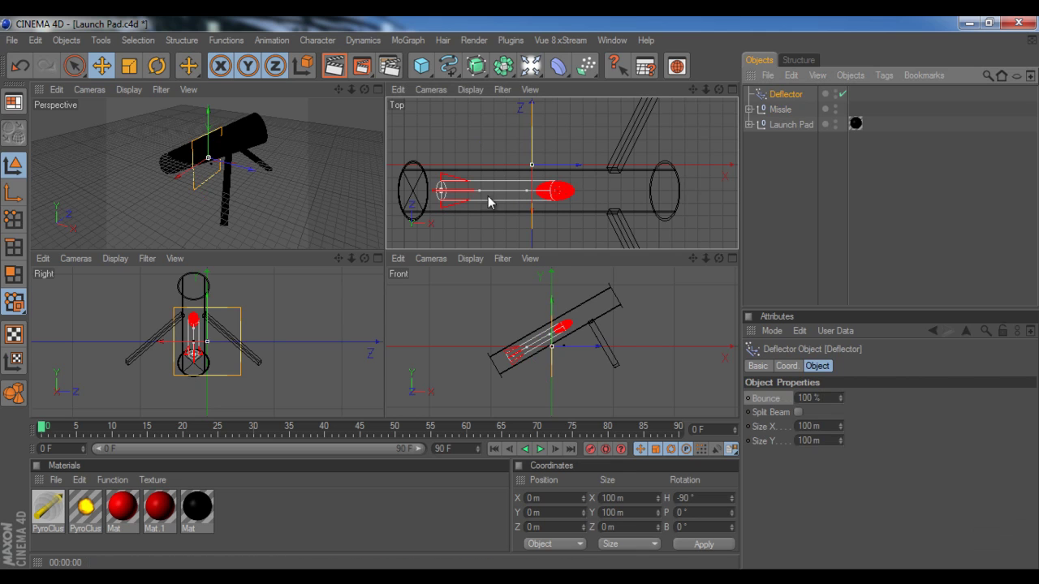
pyautogui.press('r')
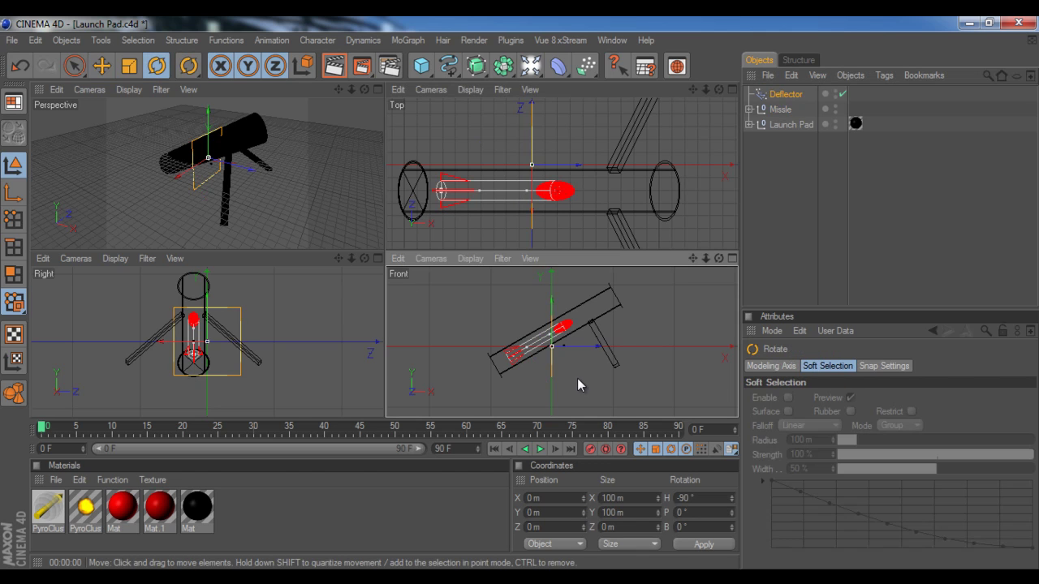
pyautogui.moveTo(576, 363); pyautogui.dragTo(582, 353)
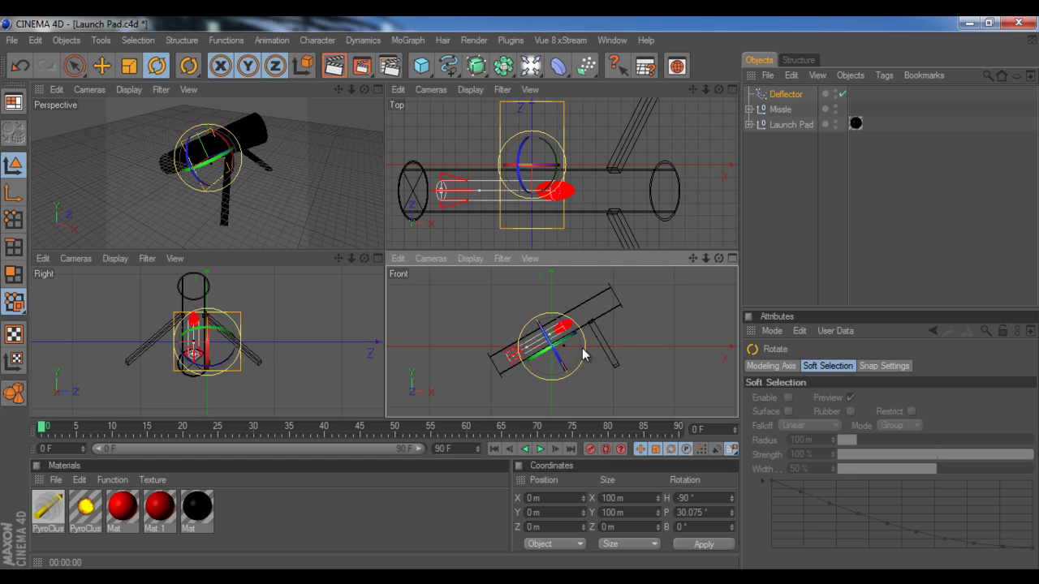
# - Move the Deflector to the tube base at X -79.233 m, Y -45.883 m, then check frame 11
pyautogui.press('t')
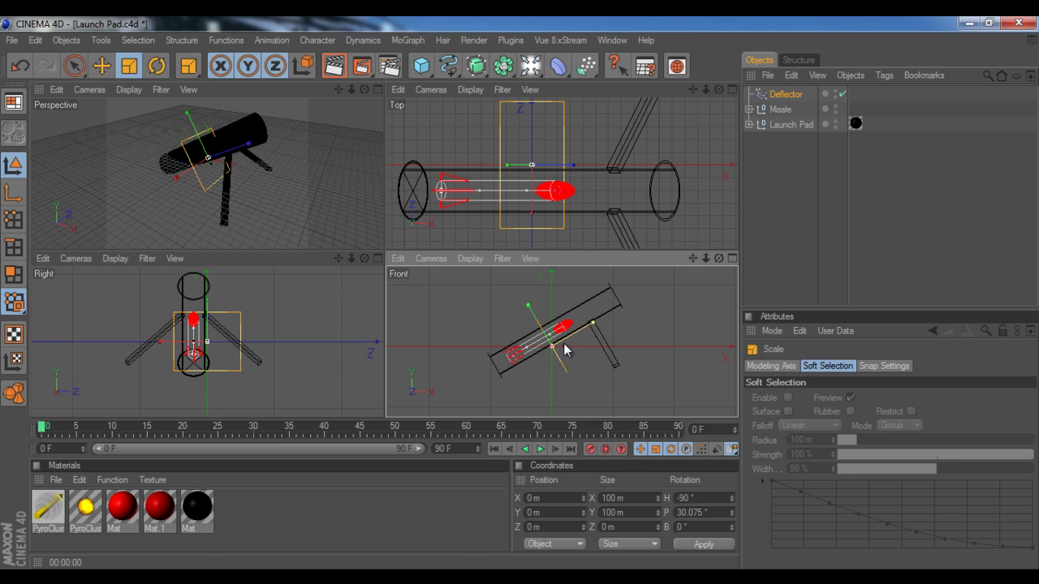
pyautogui.press('e')
pyautogui.moveTo(593, 329); pyautogui.dragTo(519, 293)
pyautogui.scroll(2, 463, 355)
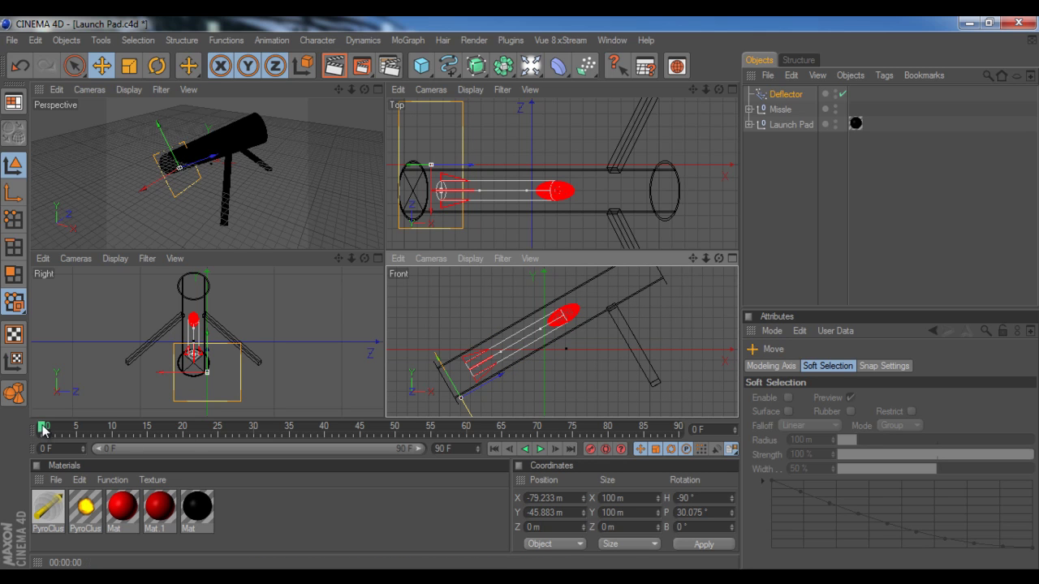
pyautogui.moveTo(43, 430); pyautogui.dragTo(8, 469)
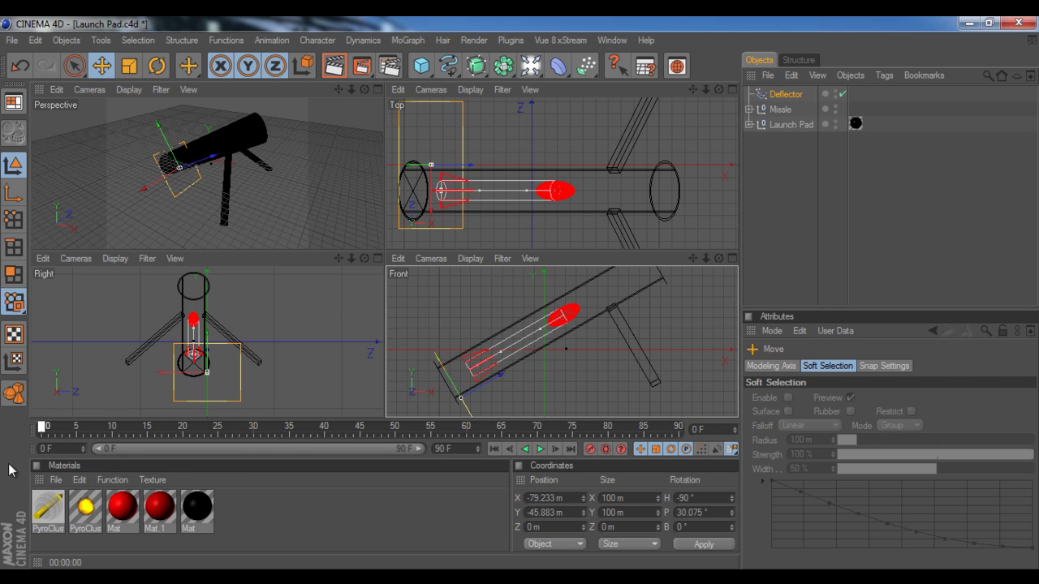
# - Play the animation to watch particles bounce, then stop it and rewind to frame 0
pyautogui.press('F8')
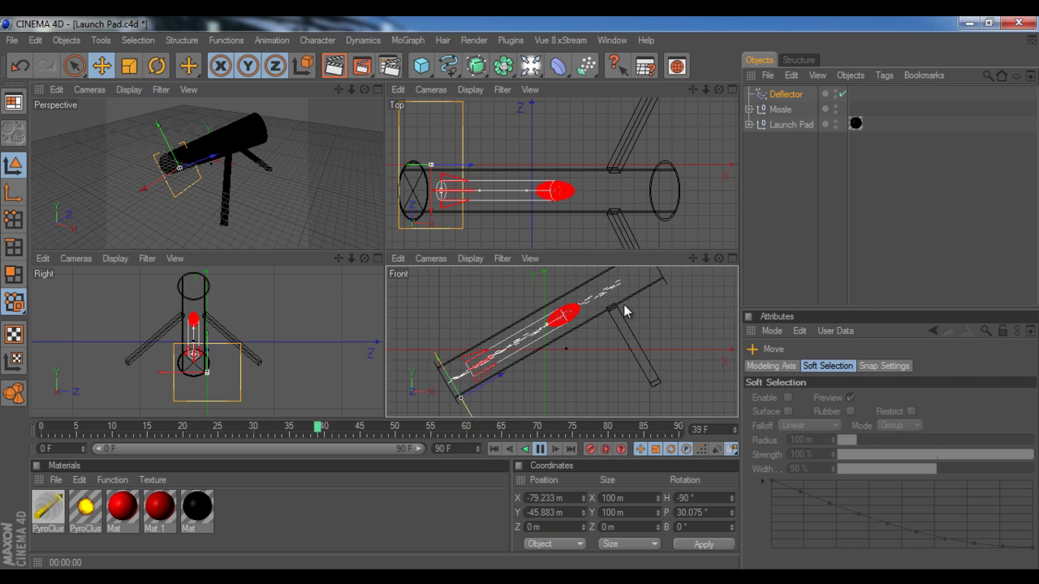
pyautogui.press('F8')
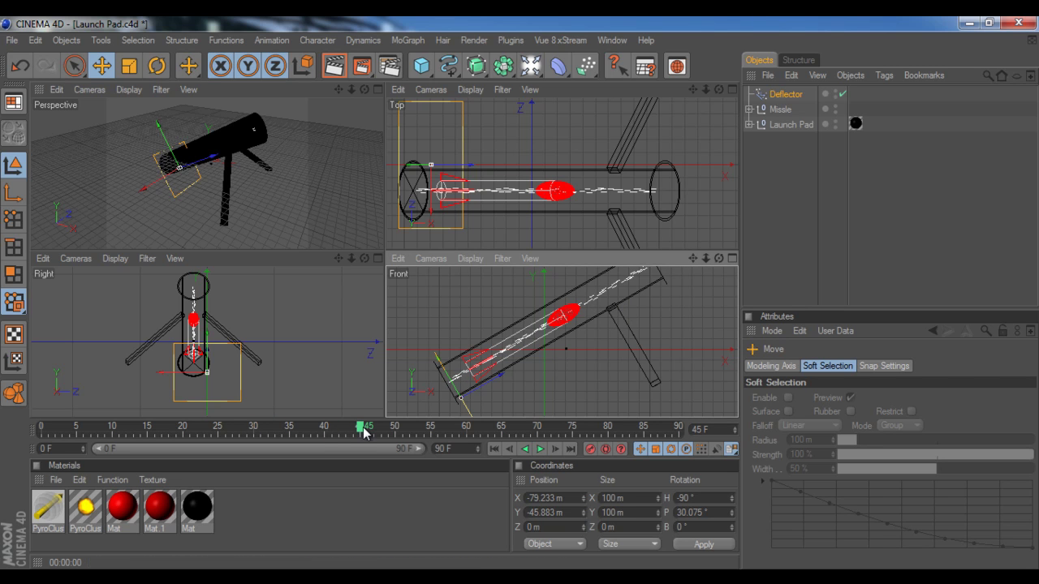
pyautogui.moveTo(365, 433); pyautogui.dragTo(3, 479)
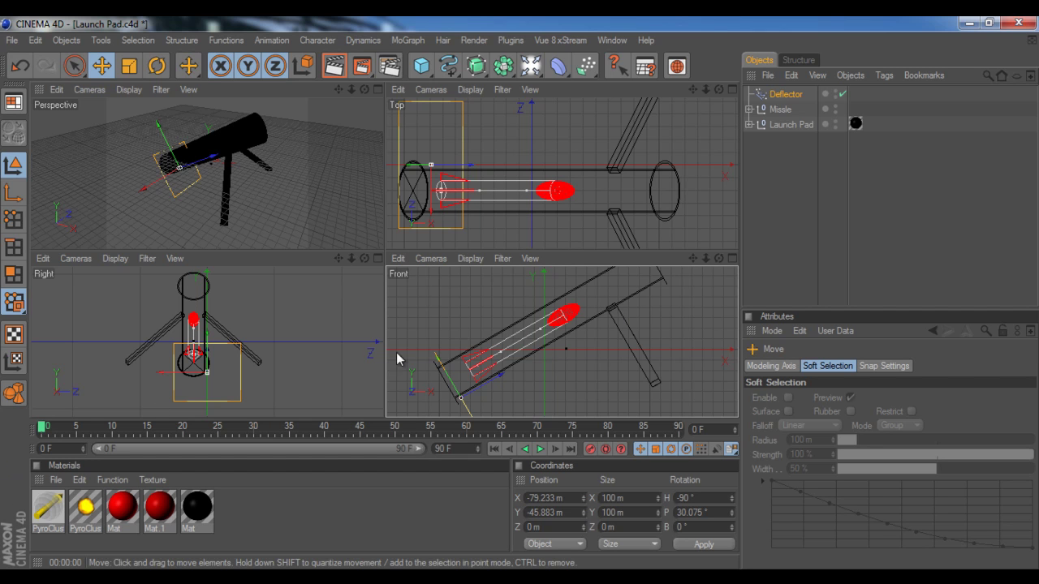
# - Set the missile Emitter's particle Lifetime to 30 F
pyautogui.click(750, 110)
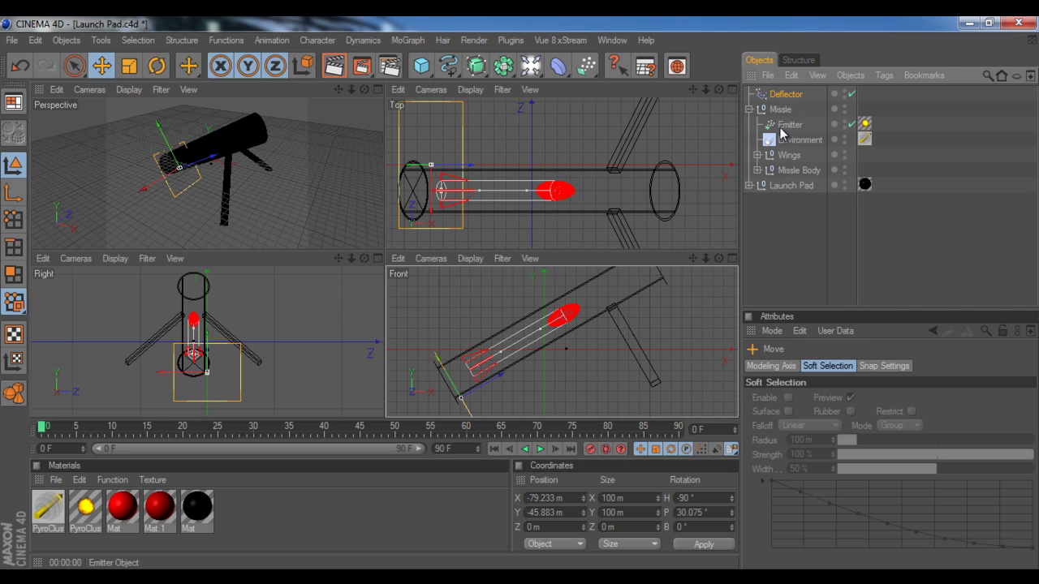
pyautogui.click(783, 126)
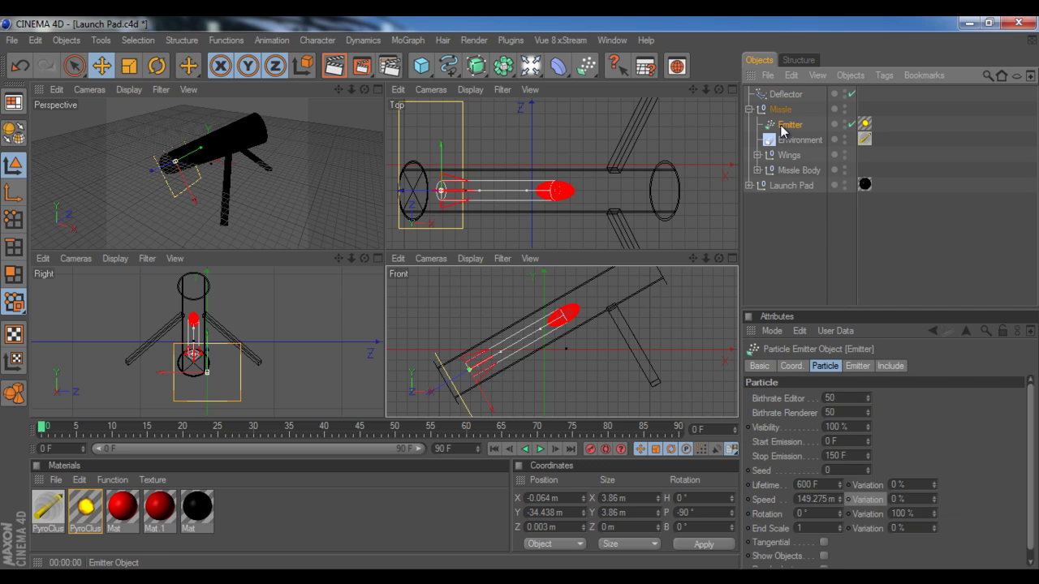
pyautogui.doubleClick(818, 486)
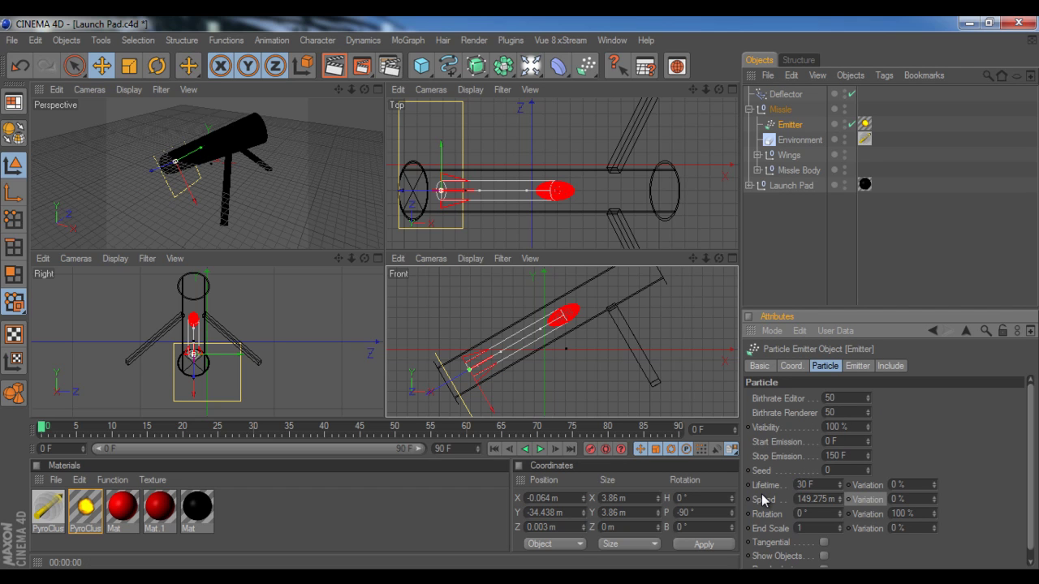
# - Preview the shorter particle streaks and shift the Emitter to Z 1.197 m
pyautogui.moveTo(54, 434); pyautogui.dragTo(1, 465)
pyautogui.press('F8')
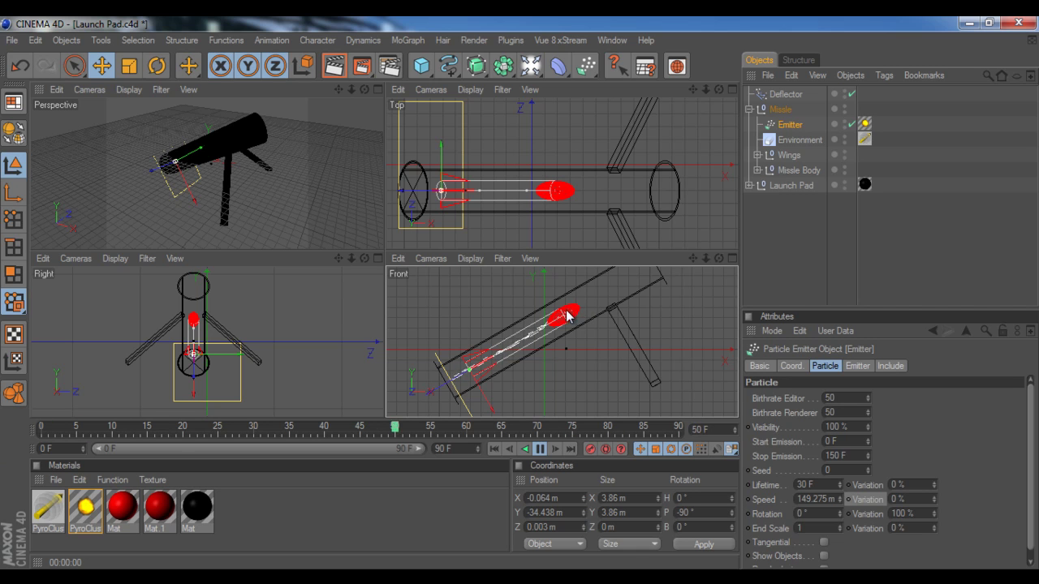
pyautogui.click(441, 381)
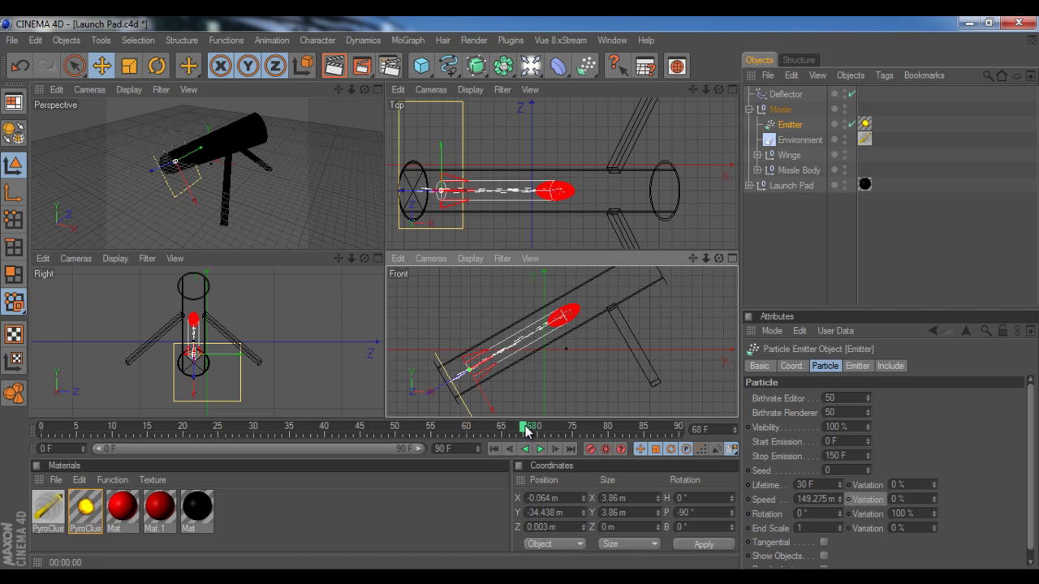
pyautogui.moveTo(525, 430); pyautogui.dragTo(481, 429)
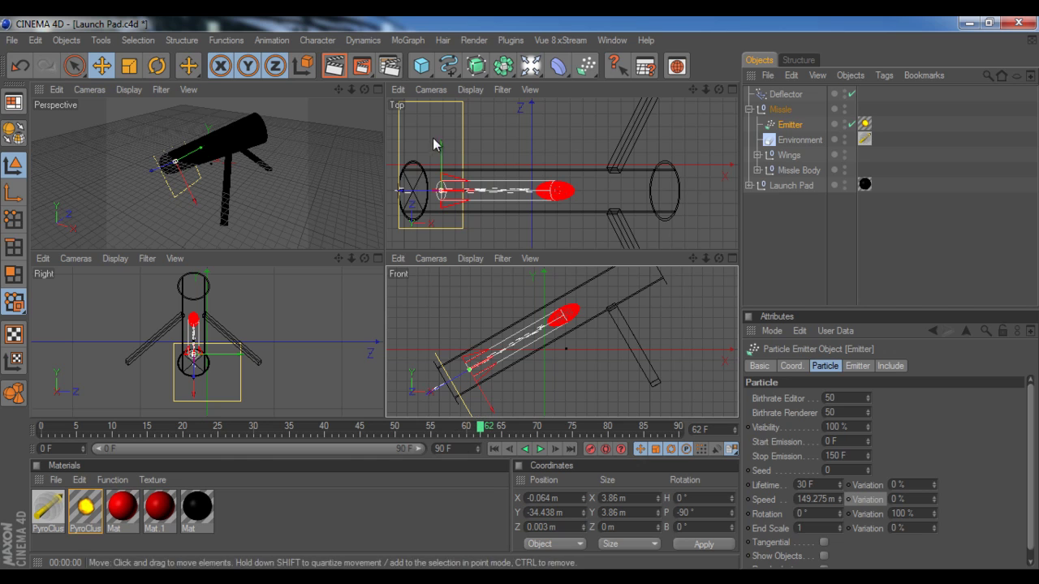
pyautogui.moveTo(441, 151); pyautogui.dragTo(440, 172)
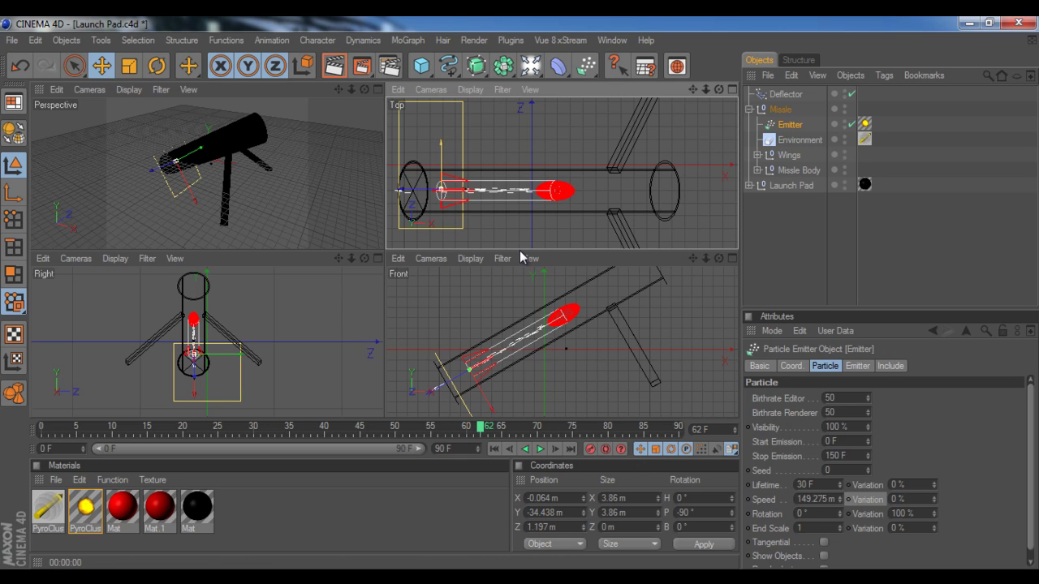
# - Undo the emitter move and drag the Deflector to the tube base at X -91.203, Y -25.213, Z -16.972 m
pyautogui.hotkey('ctrl', 'z')
pyautogui.click(786, 95)
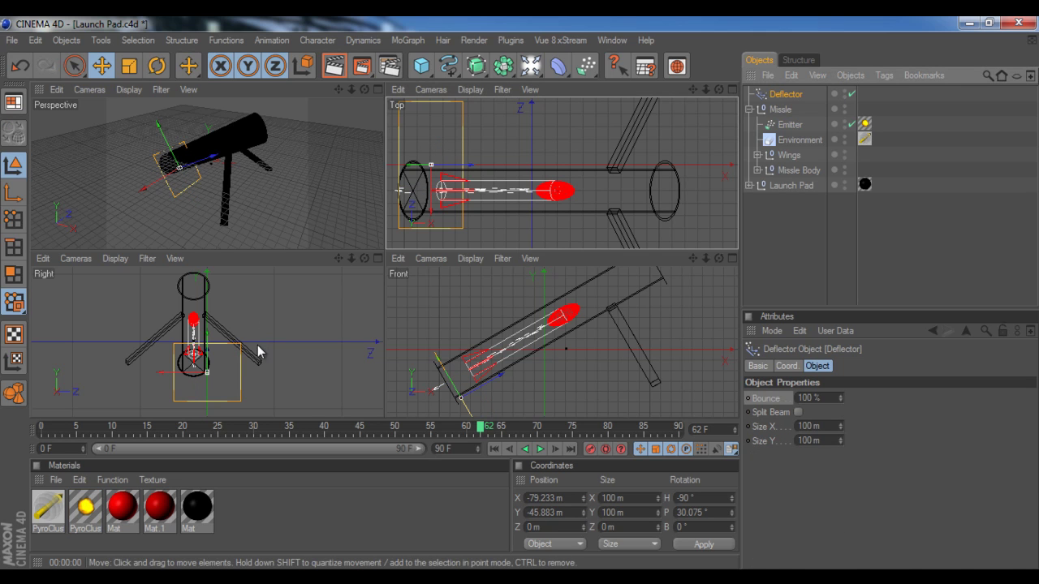
pyautogui.moveTo(258, 350); pyautogui.dragTo(382, 293)
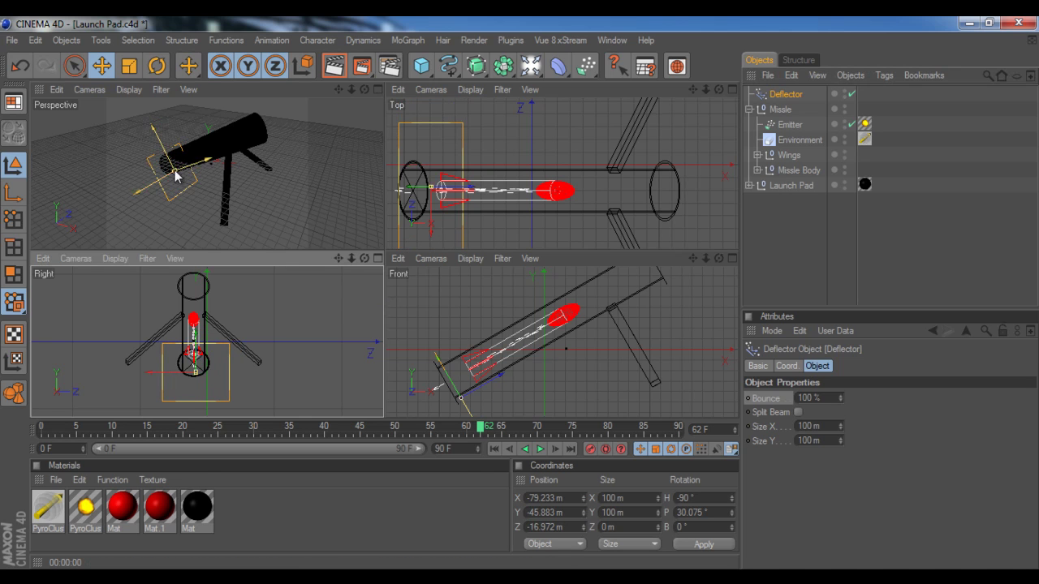
pyautogui.moveTo(168, 148); pyautogui.dragTo(385, 255)
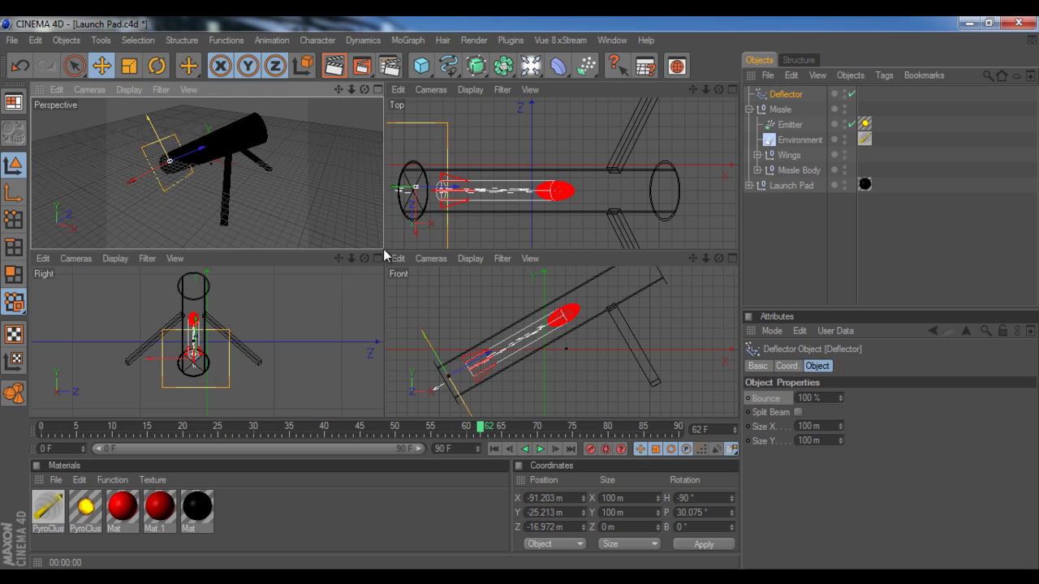
# - Play the animation from the start to watch the particles bounce off the Deflector
pyautogui.click(540, 449)
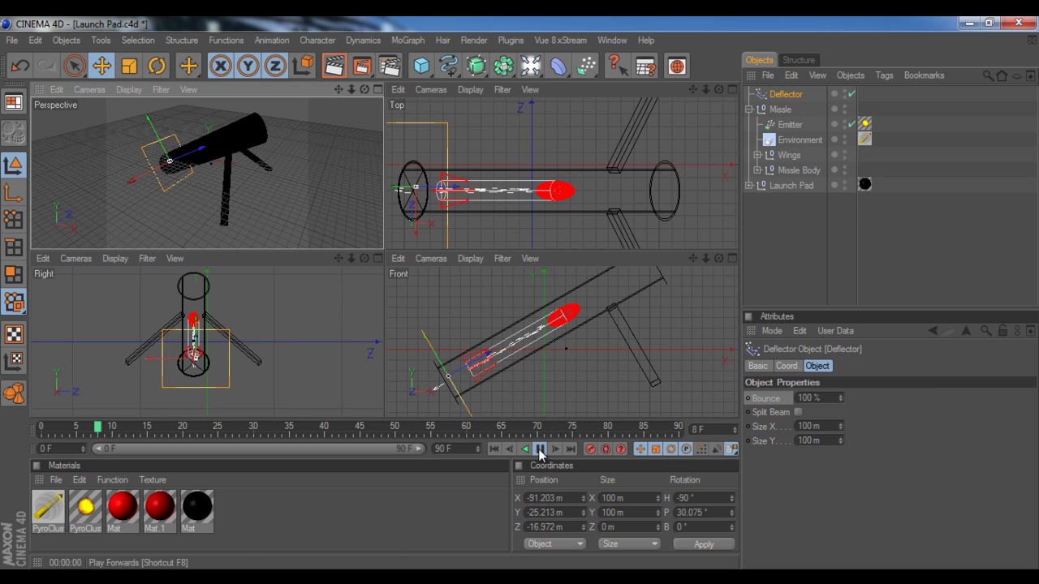
pyautogui.click(539, 450)
pyautogui.click(495, 449)
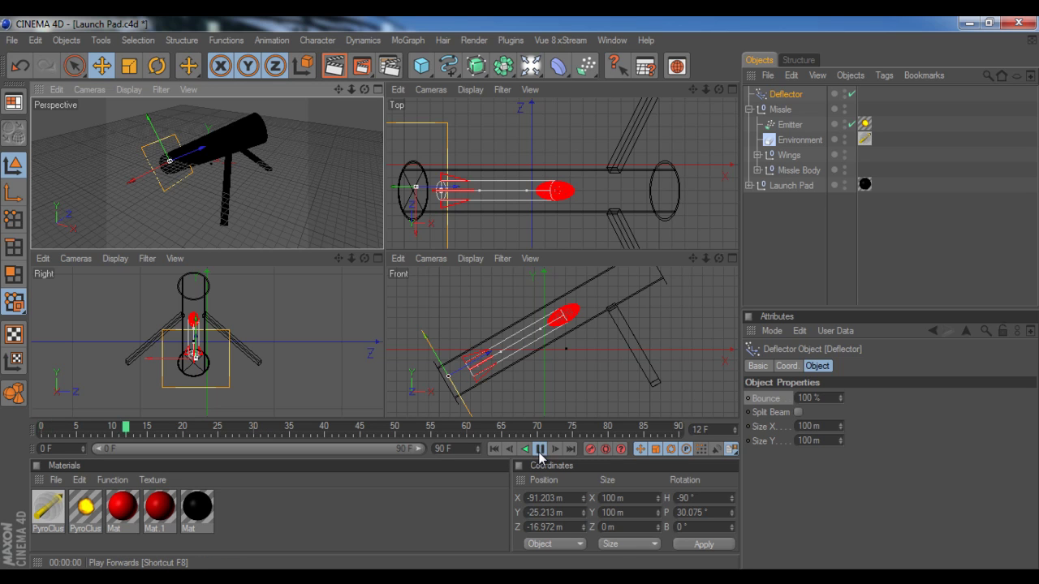
pyautogui.click(560, 287)
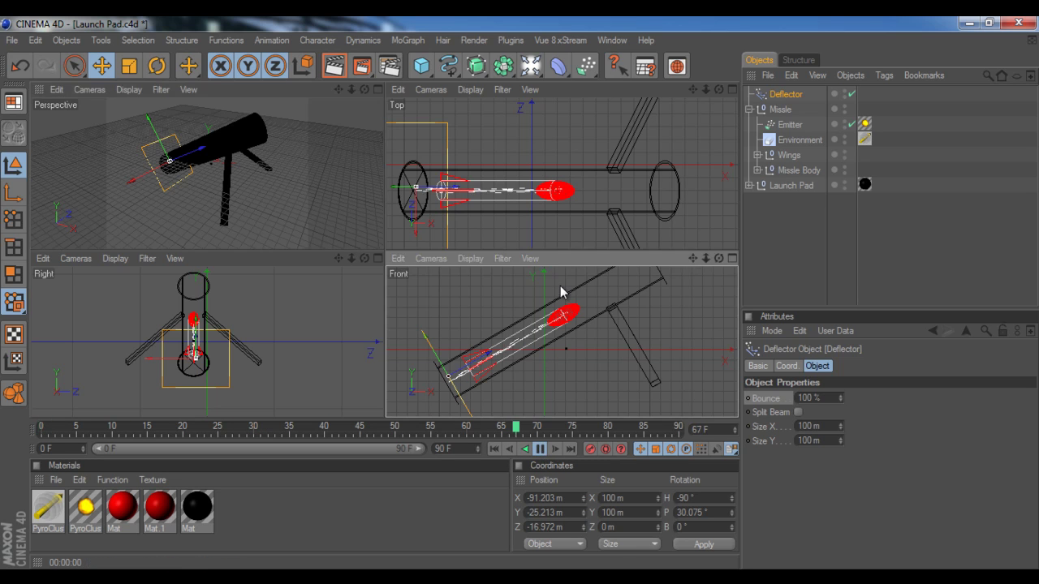
pyautogui.click(541, 450)
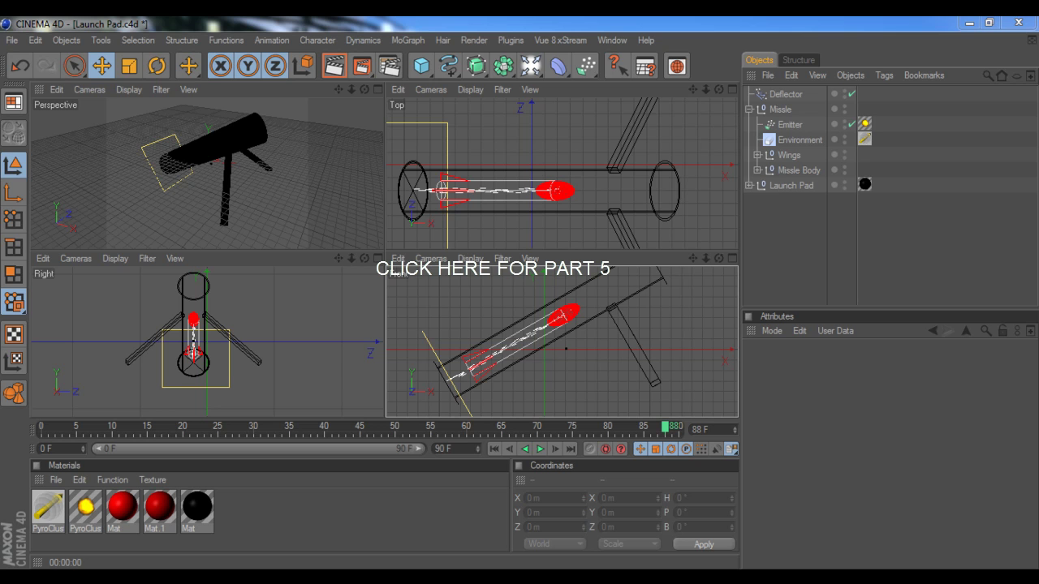
# - Answer No to the QuickTime pop-up so the Rocket Shoot test movie opens
pyautogui.click(629, 180)
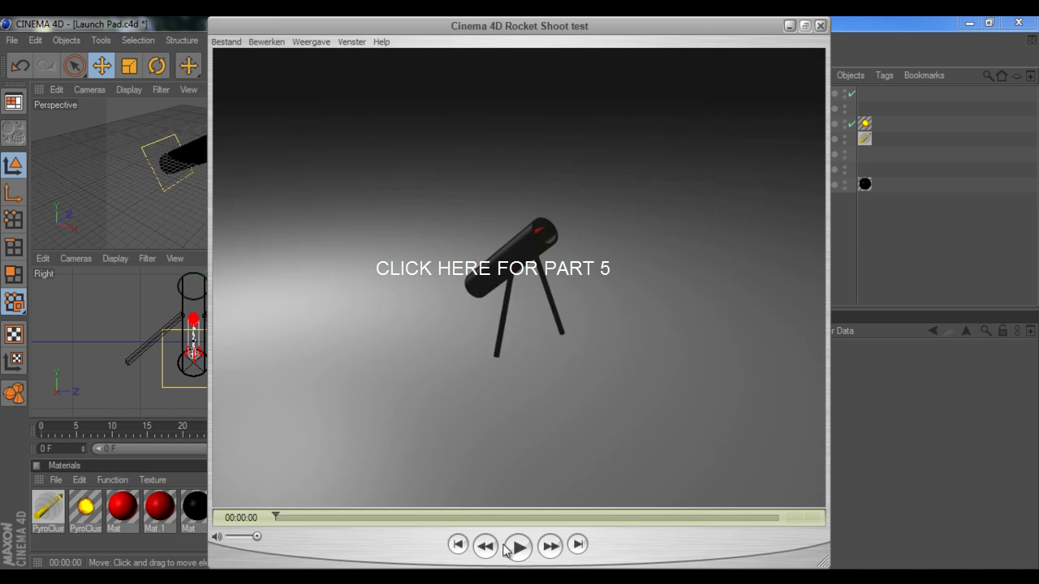
# - Play, pause and scrub through the Rocket Shoot test movie's launch, then close the player
pyautogui.click(516, 548)
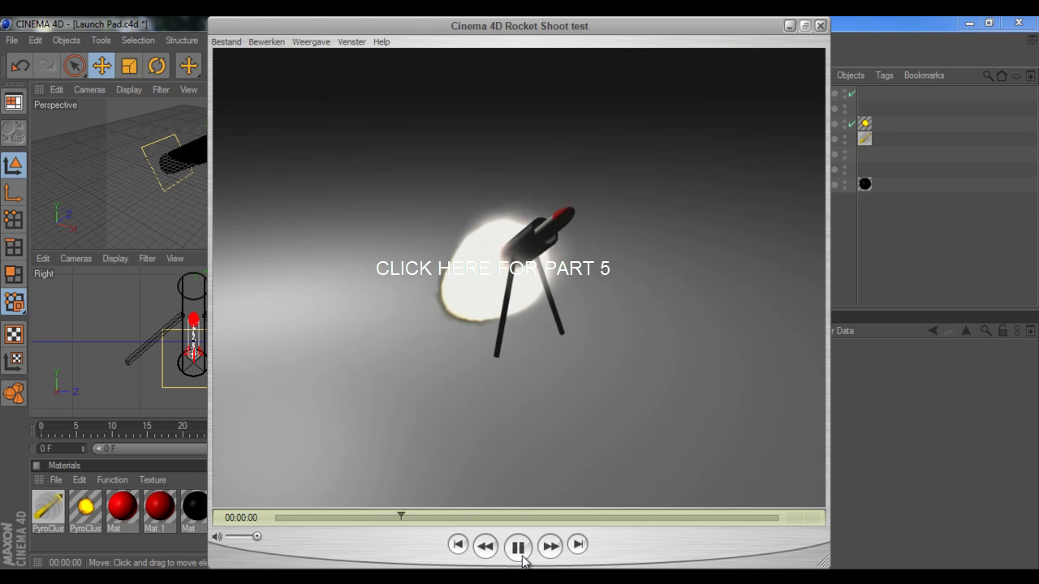
pyautogui.click(517, 548)
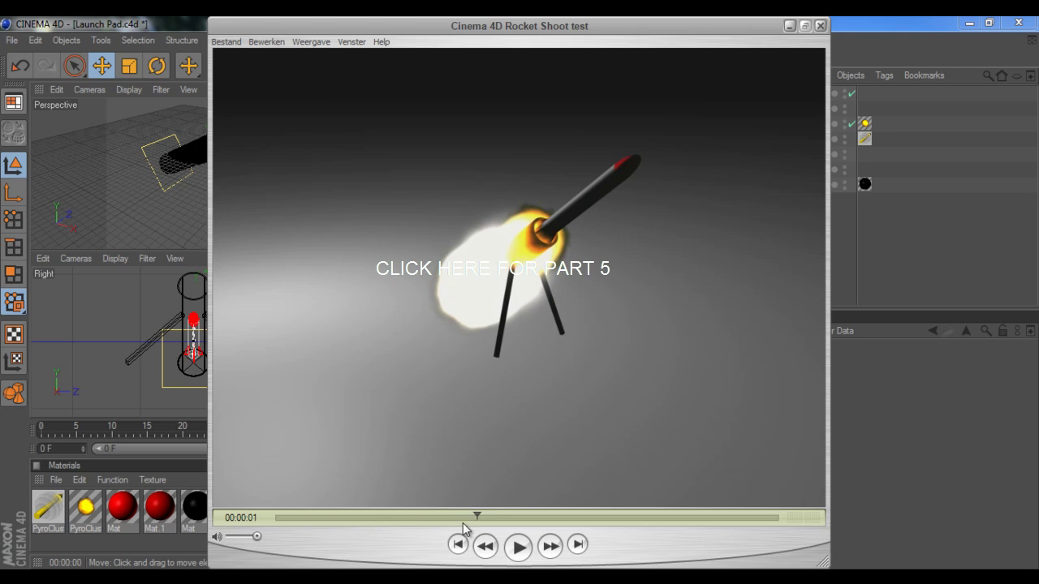
pyautogui.moveTo(479, 519); pyautogui.dragTo(374, 562)
pyautogui.moveTo(428, 517); pyautogui.dragTo(722, 464)
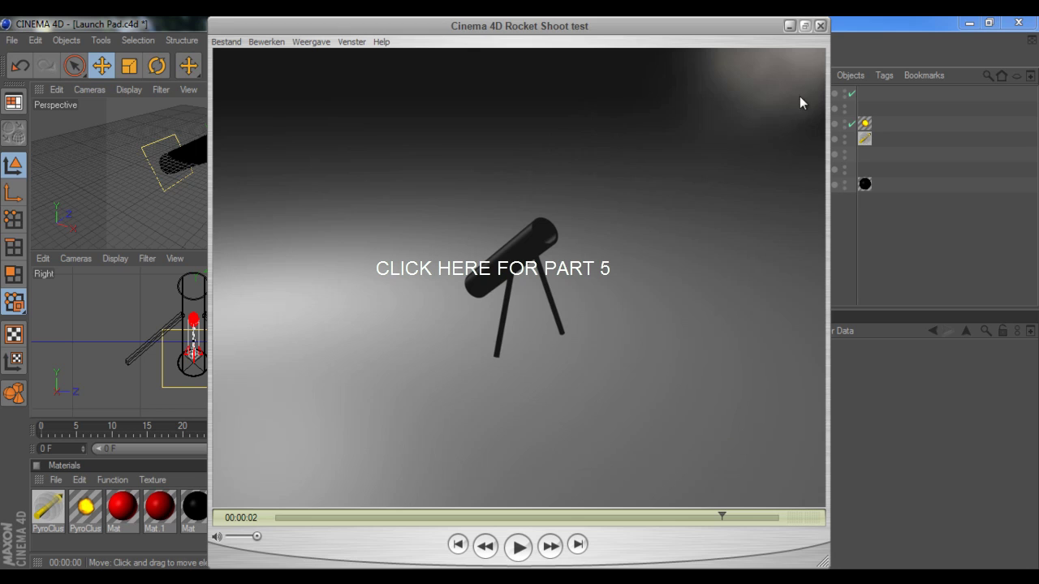
pyautogui.click(819, 25)
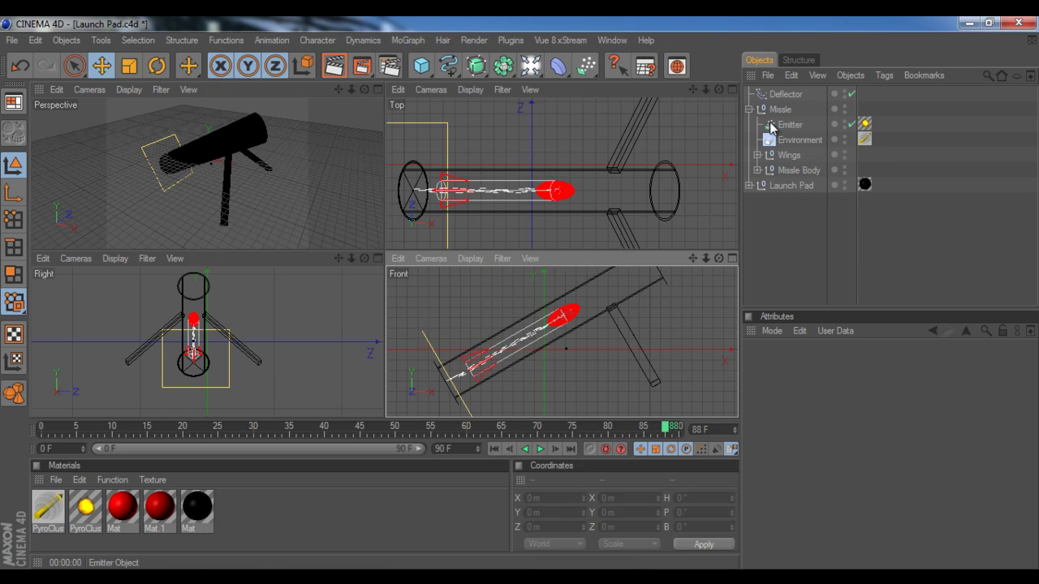